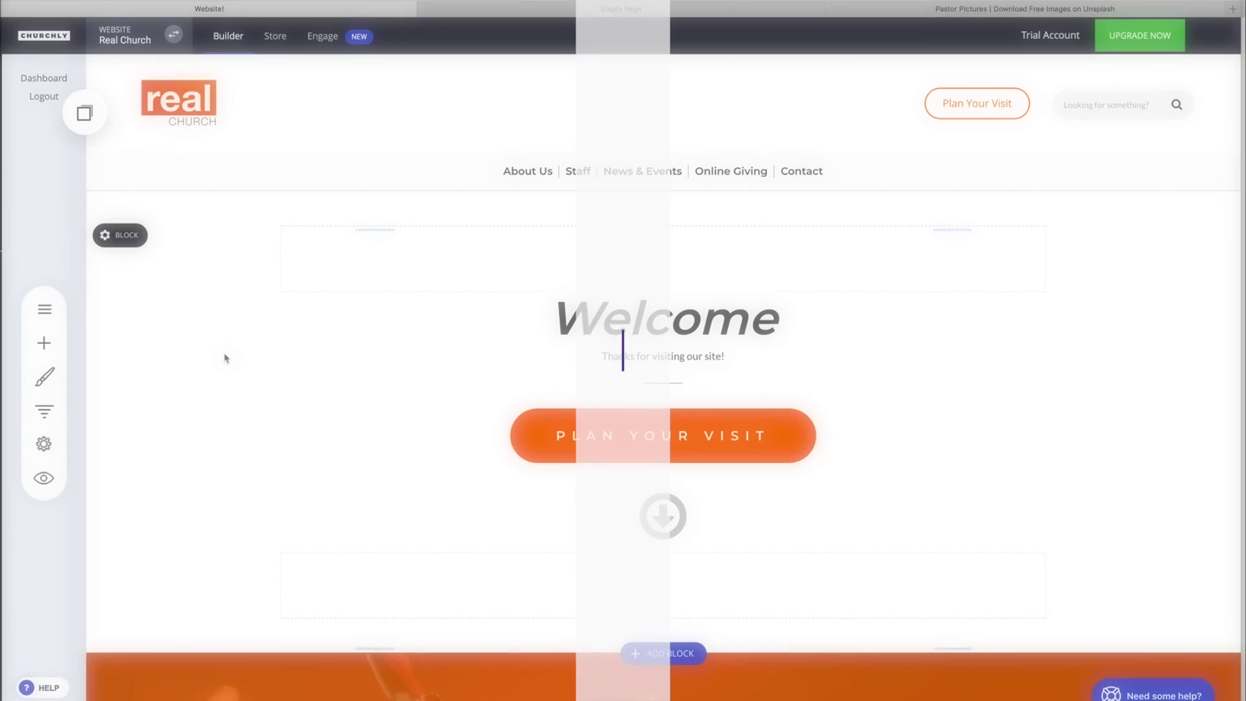
Step: Open and close the widget list, then scroll the Real Church homepage down to the footer's orange social icons
click(43, 342)
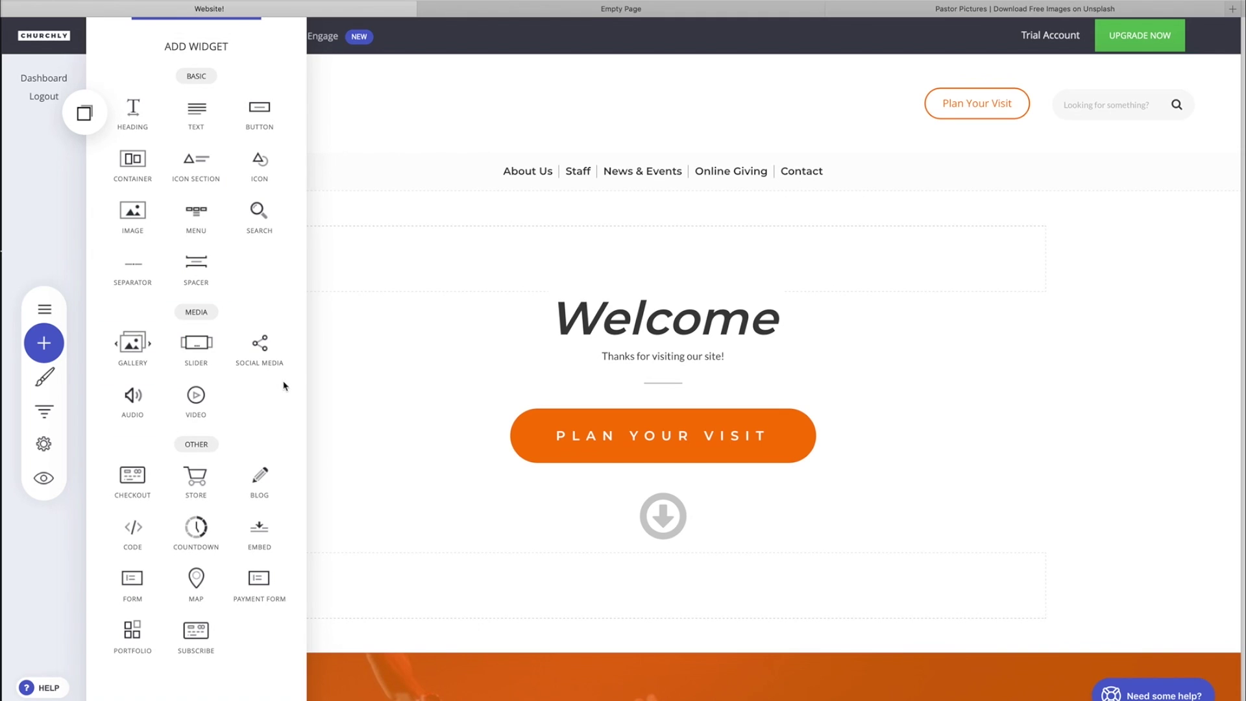
click(380, 432)
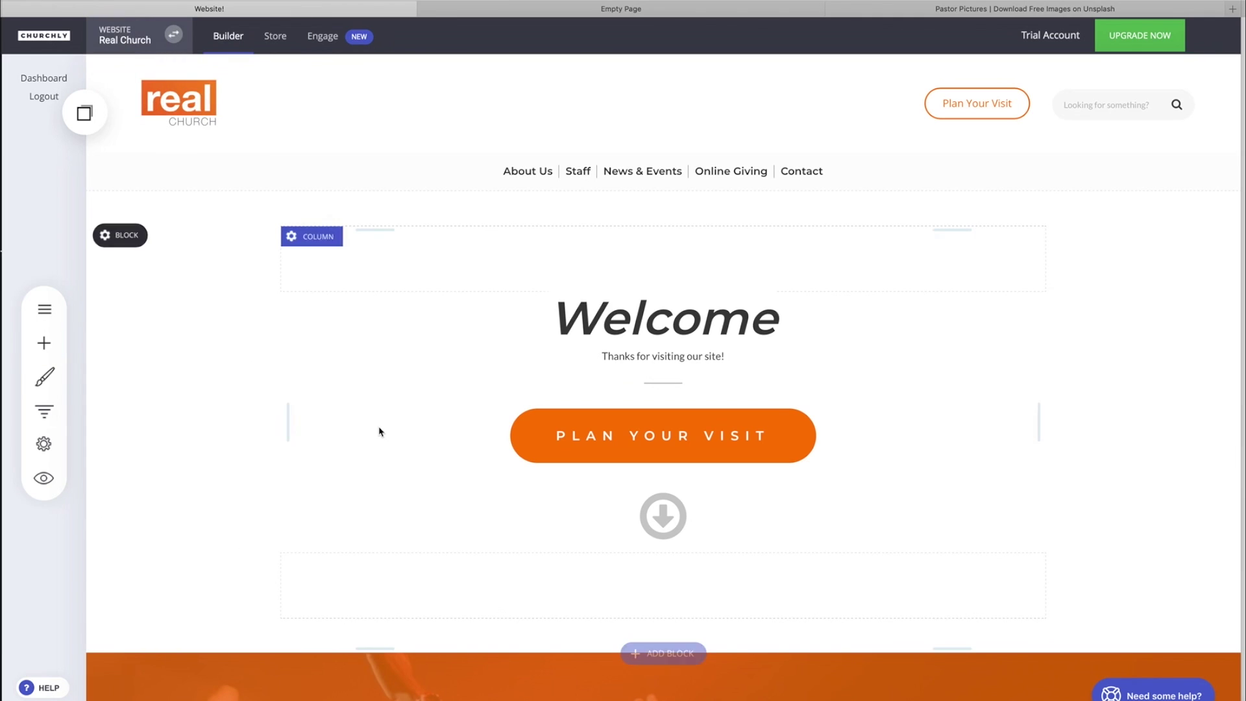
scroll(379, 432, down, 1)
scroll(380, 431, down, 5)
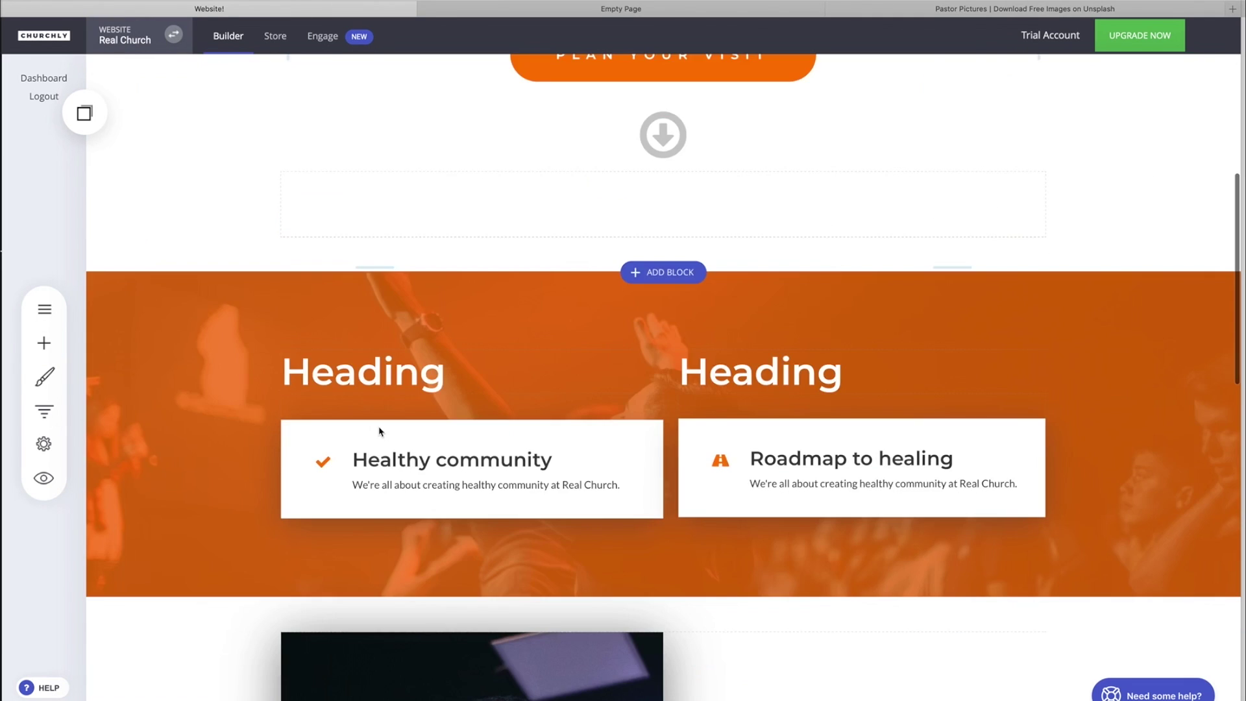
scroll(380, 431, down, 3)
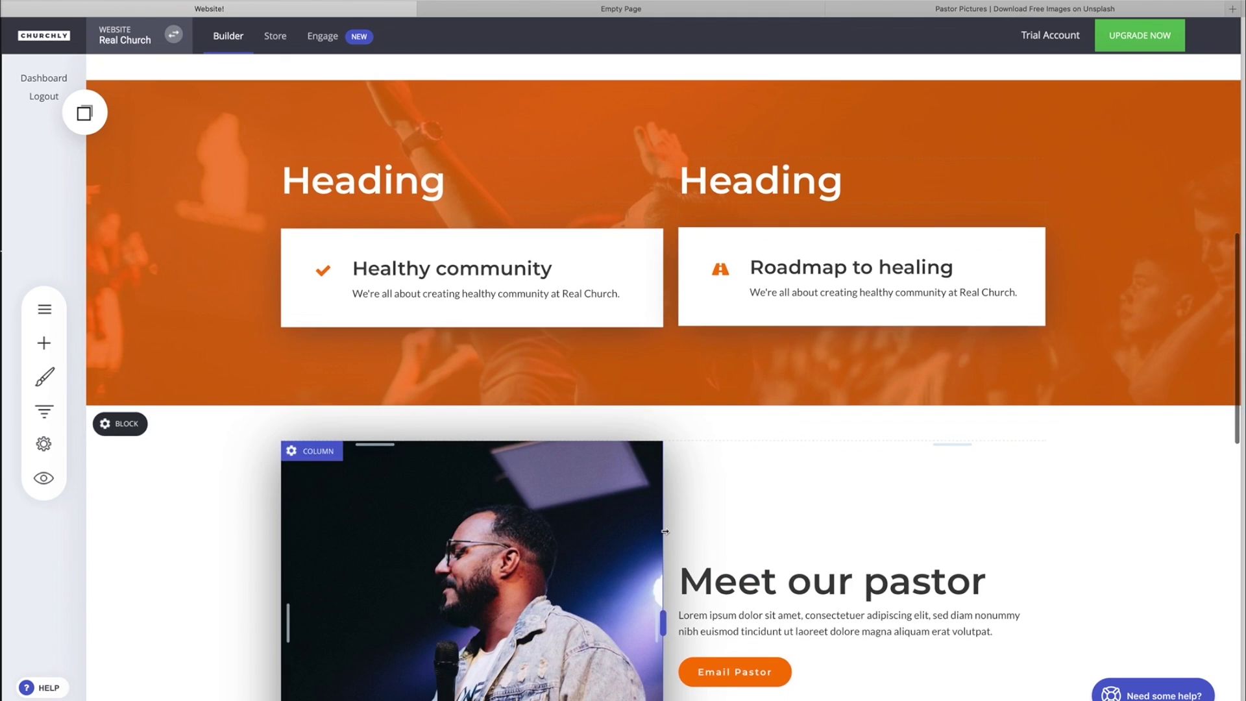
scroll(665, 531, down, 12)
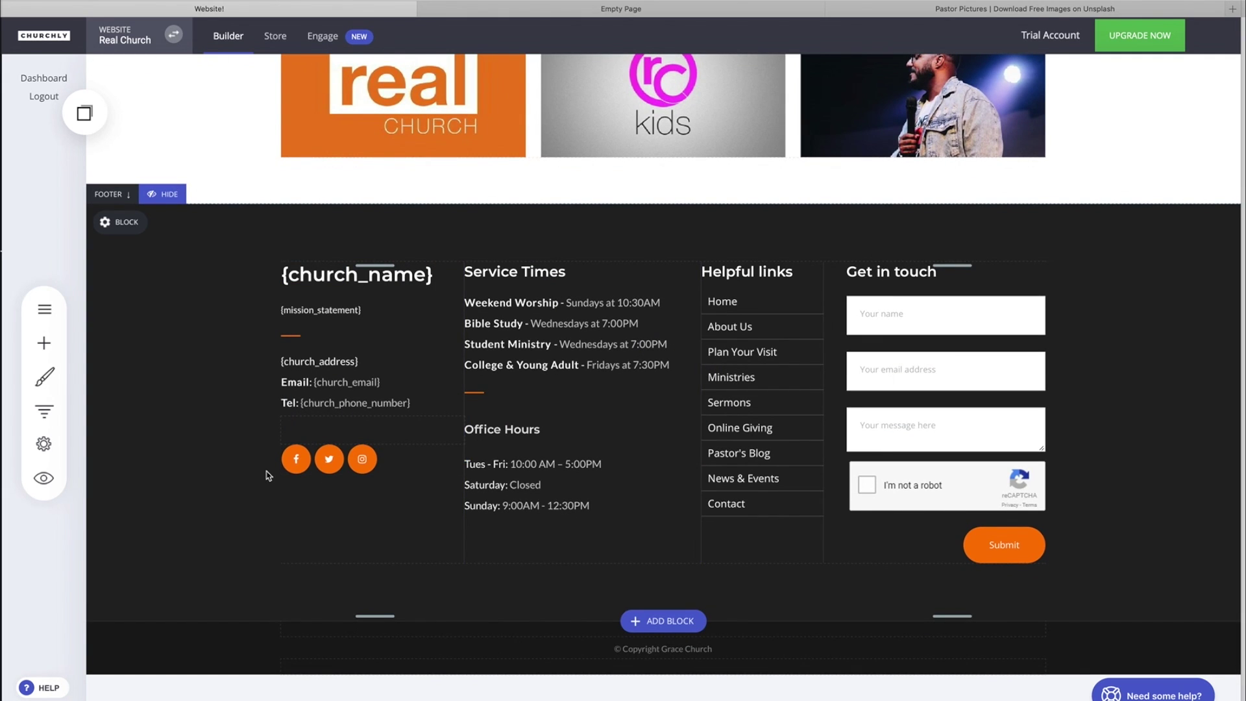
click(370, 461)
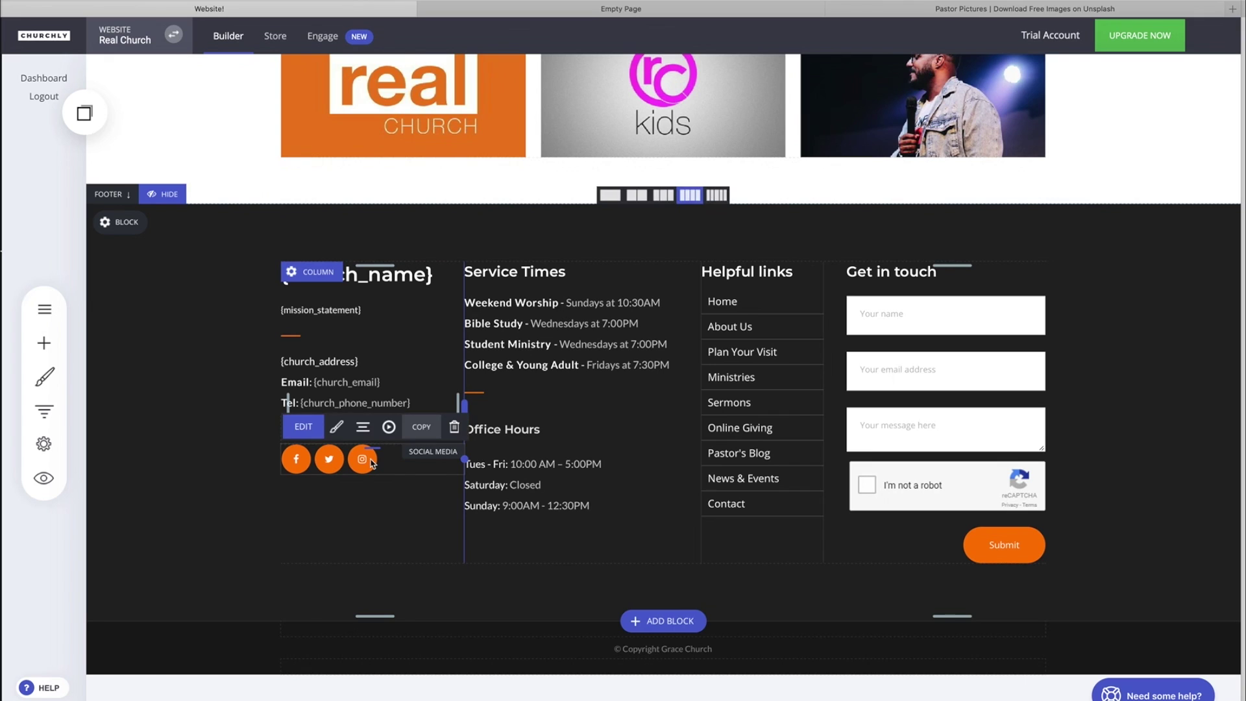
click(336, 426)
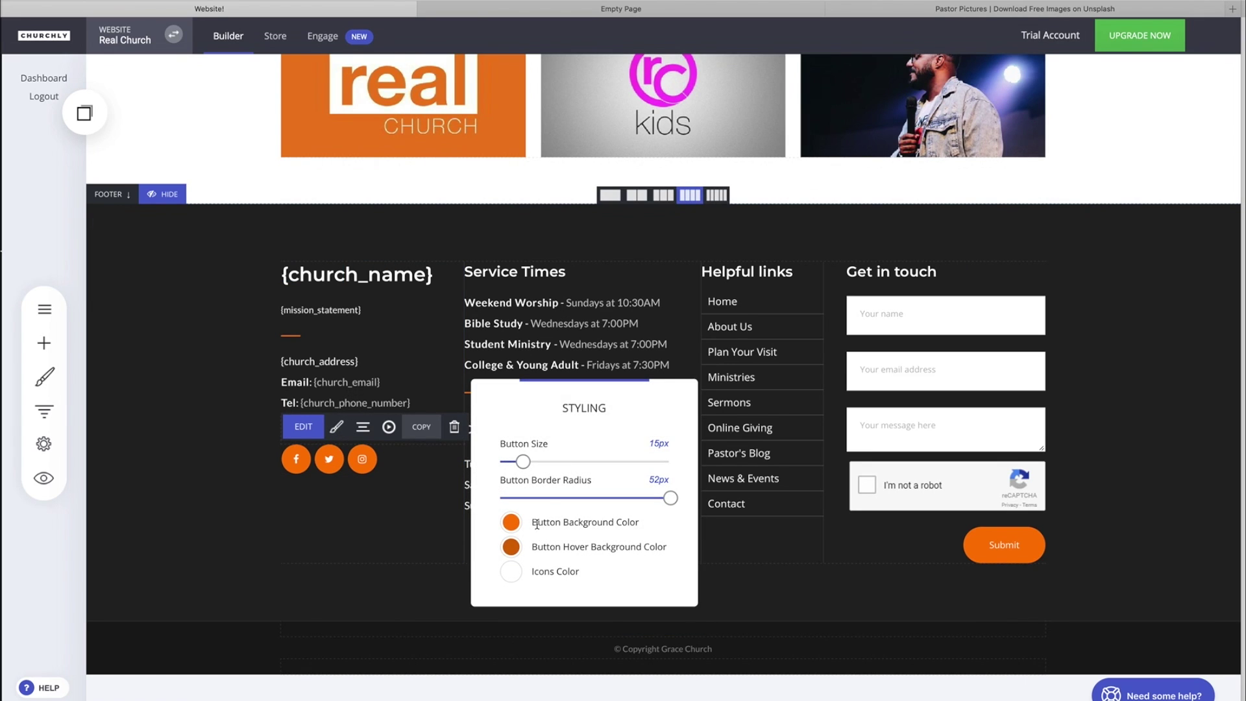
click(387, 553)
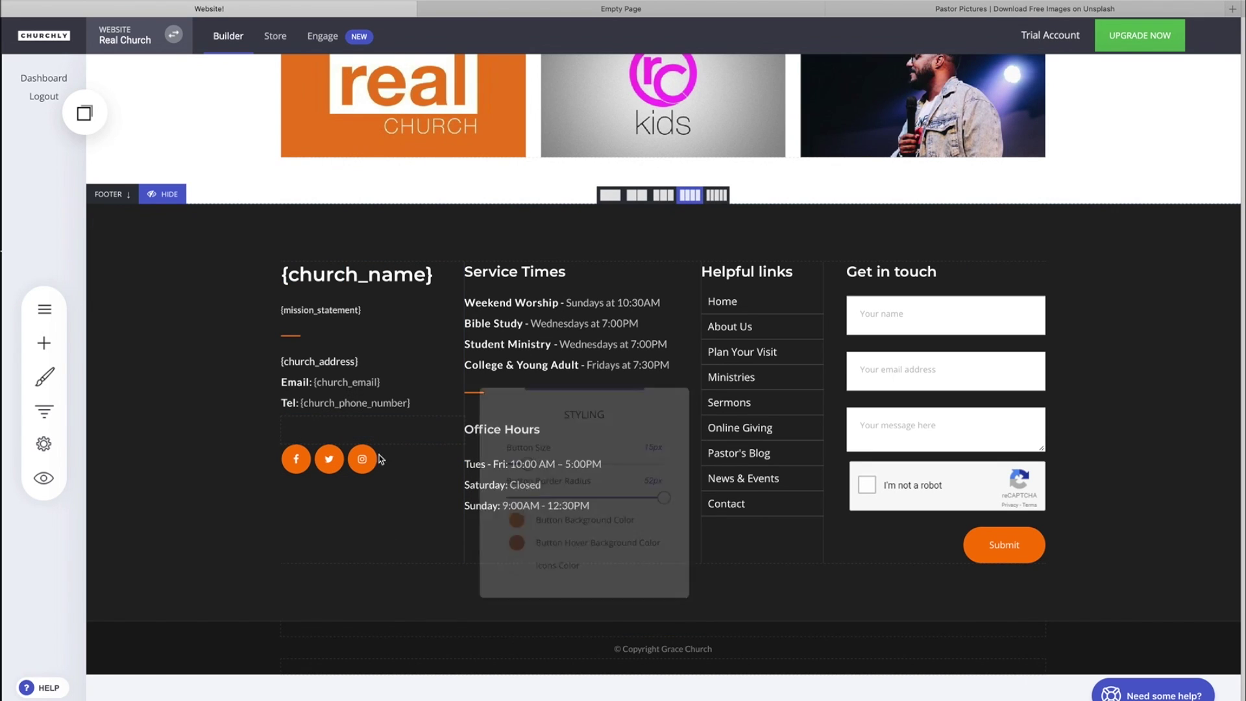
click(303, 453)
click(298, 425)
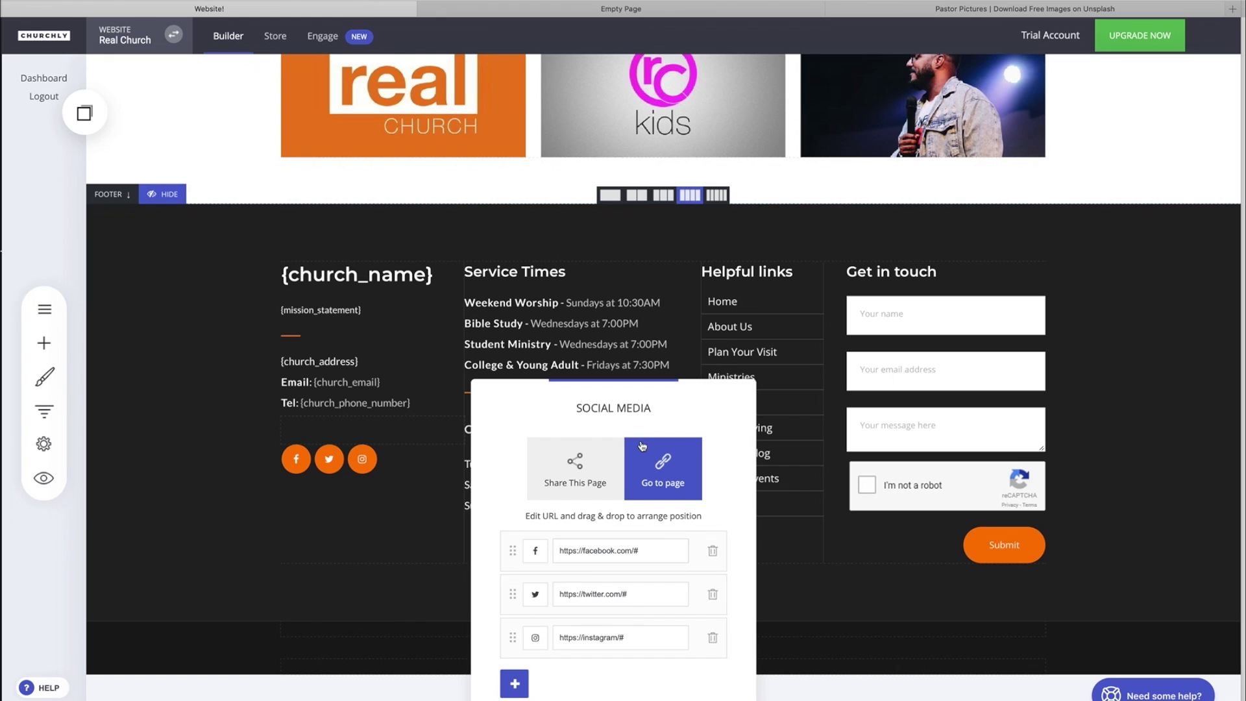
click(620, 409)
drag(620, 409, 647, 284)
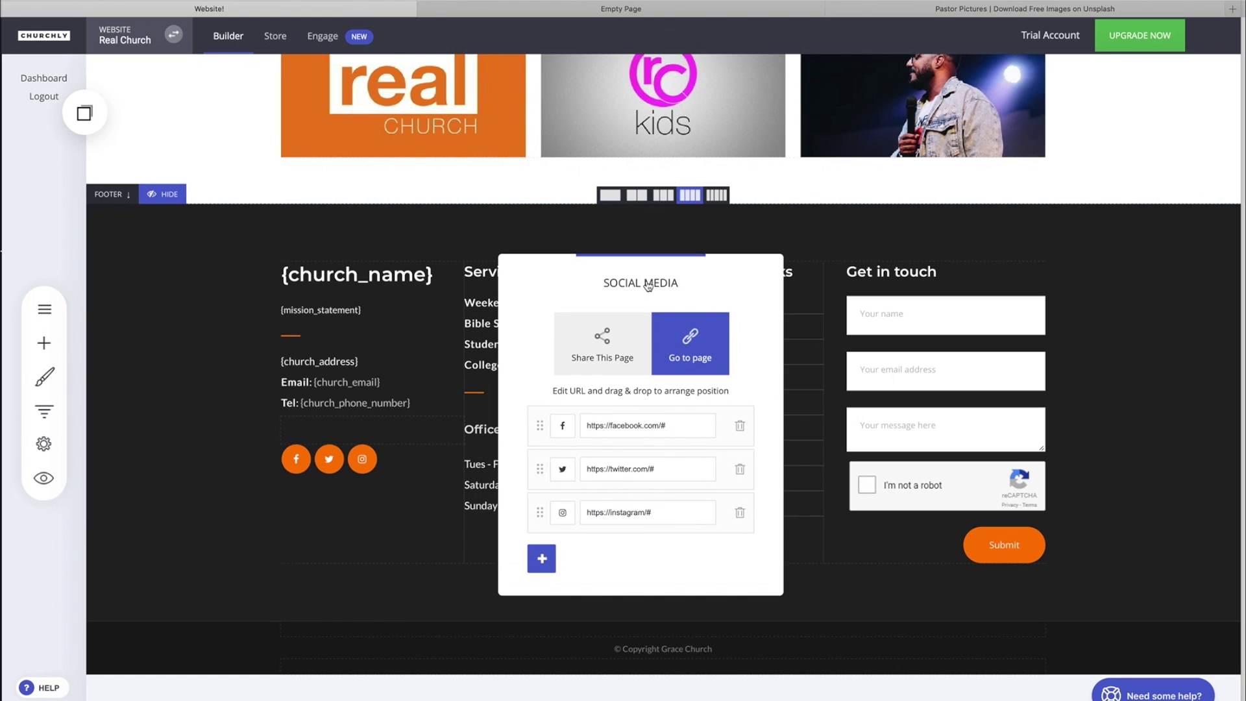
click(603, 328)
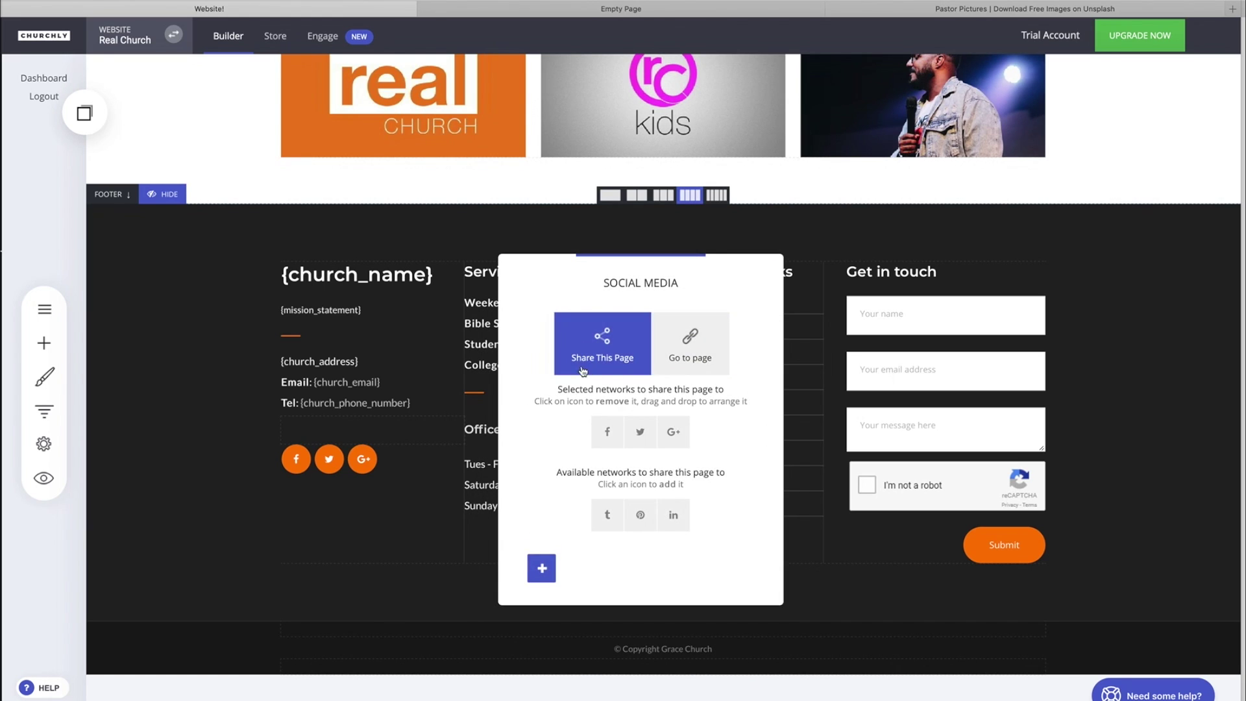
click(693, 336)
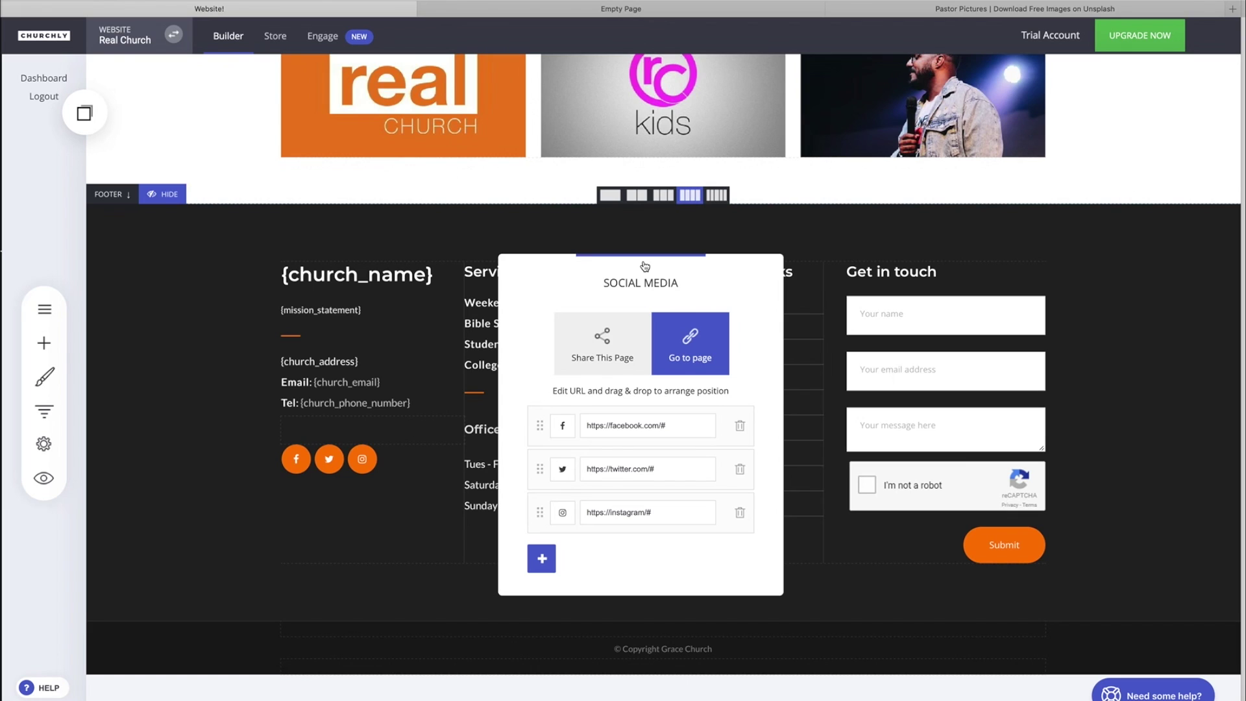
click(891, 614)
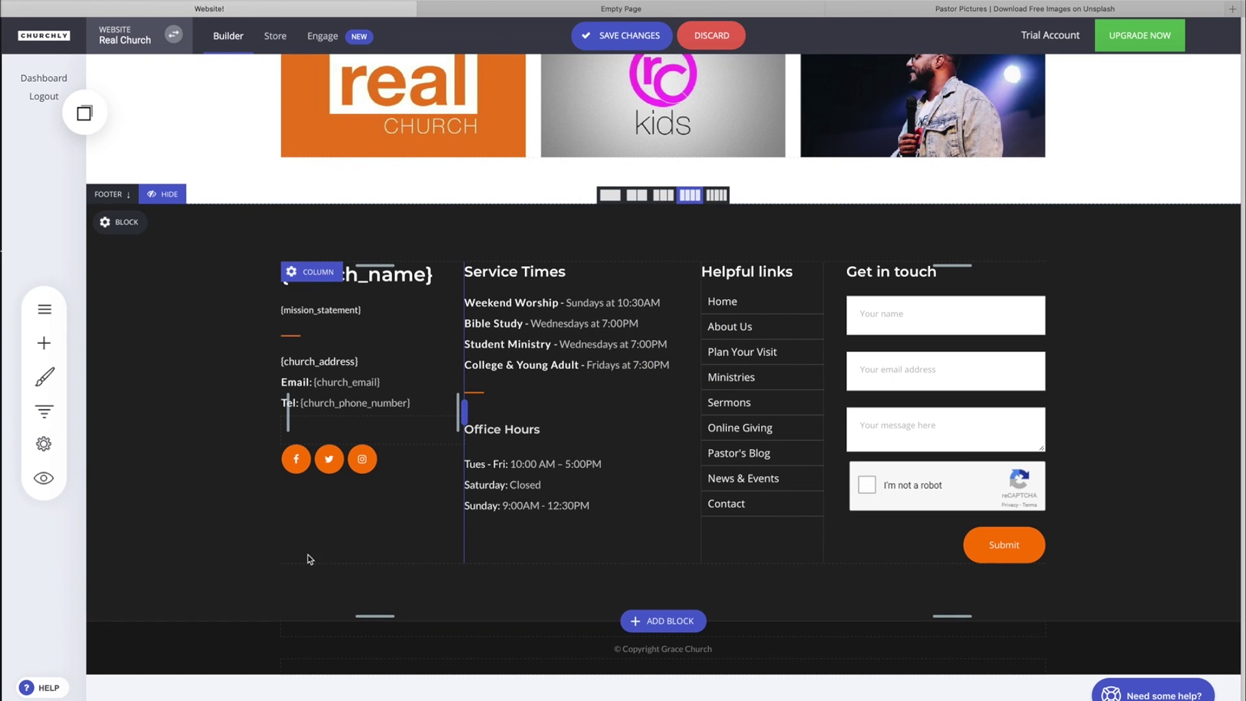
Step: Delete the footer's existing social icons widget
click(390, 466)
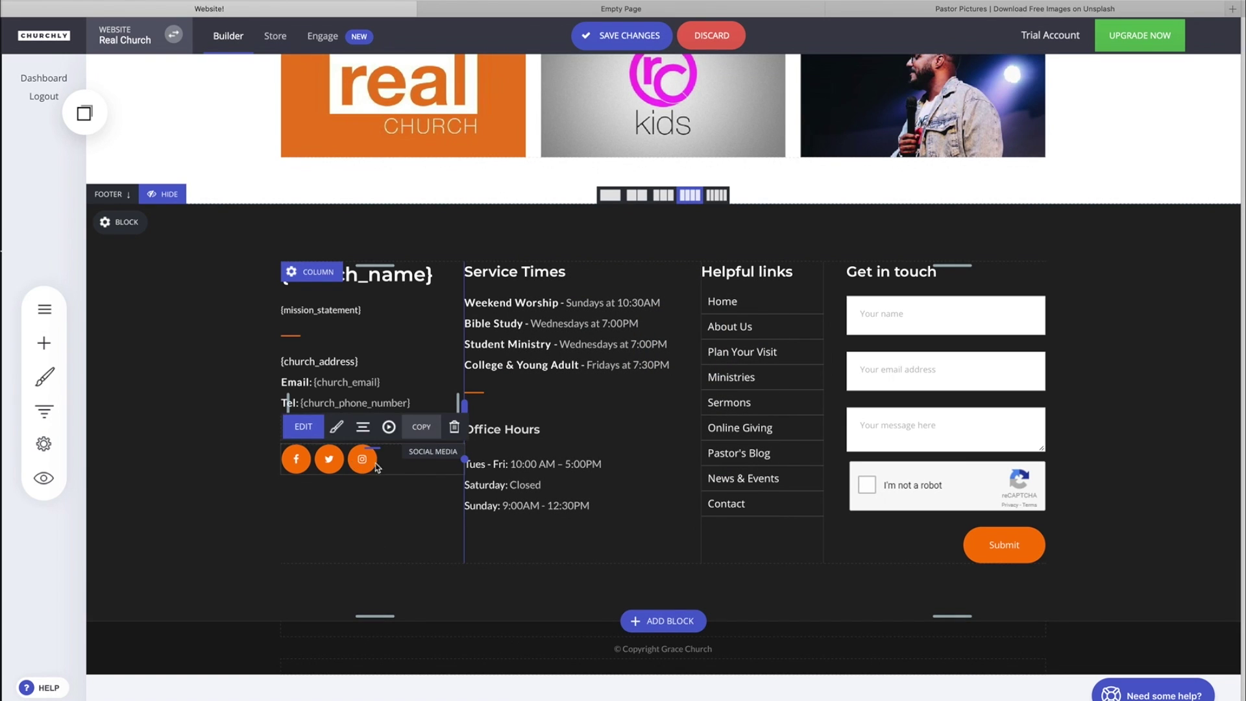
click(455, 428)
click(671, 334)
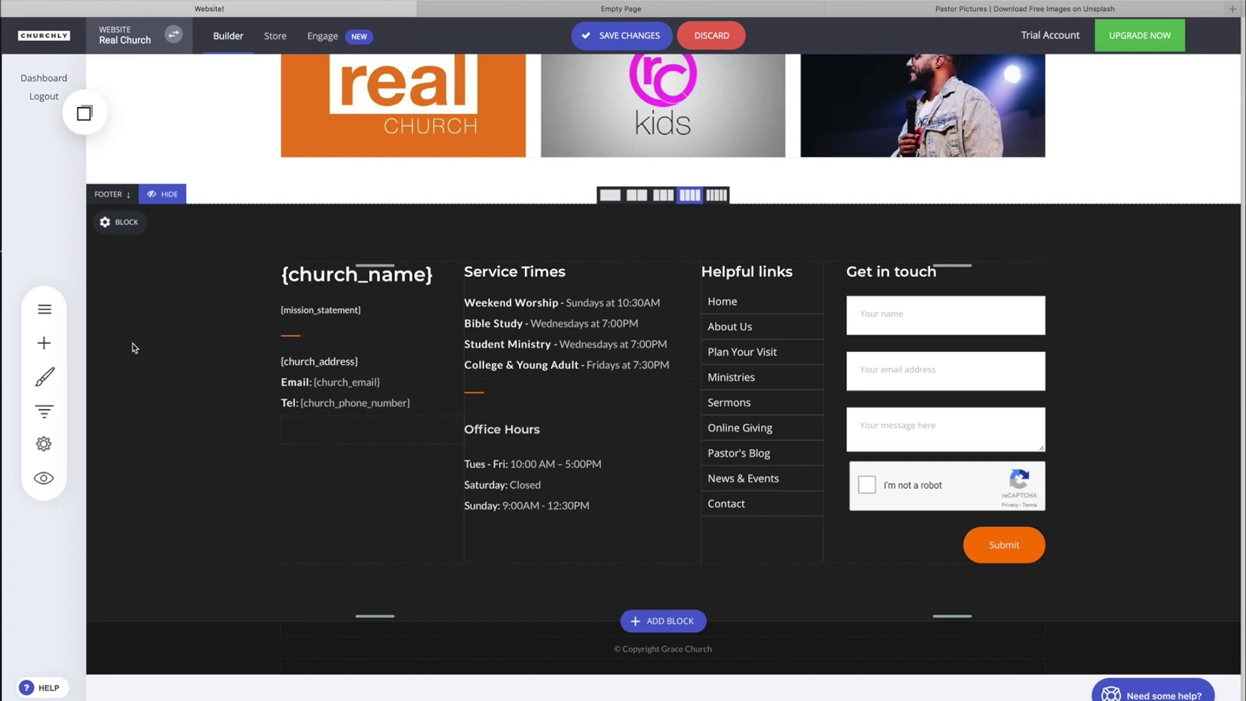
Step: Add a new Social Media widget to the footer column, showing Facebook, Twitter and Google+ share buttons
click(39, 344)
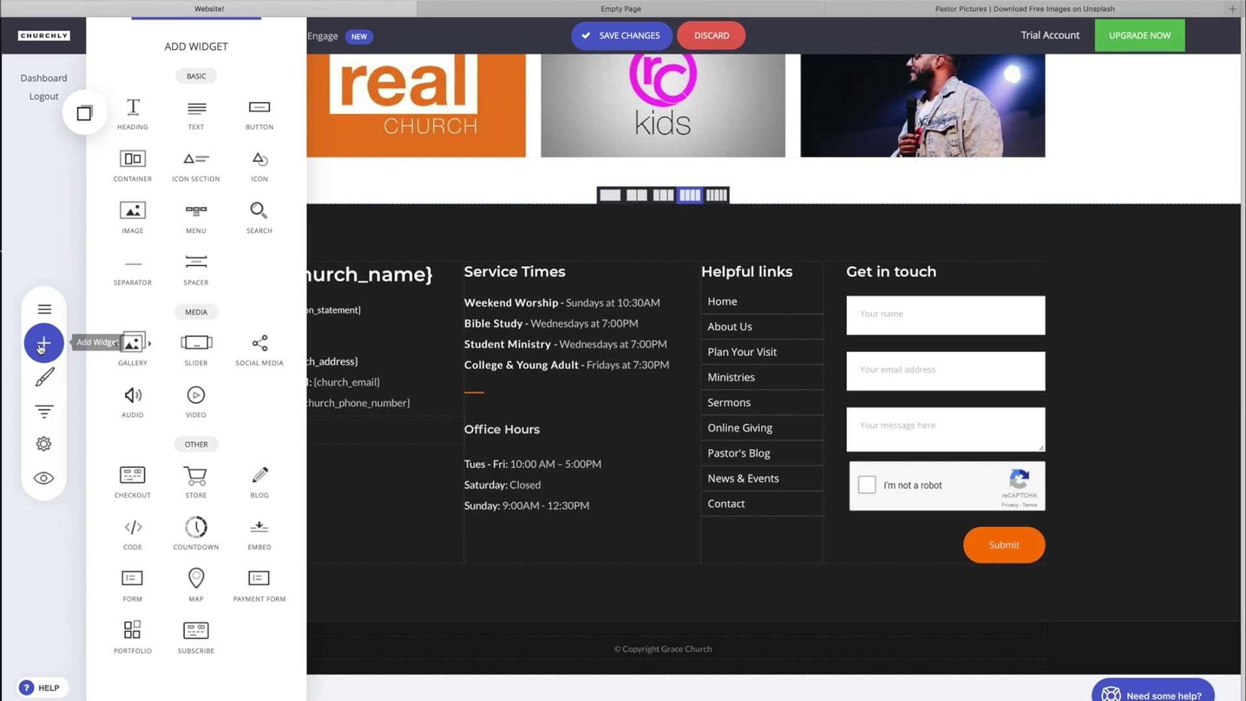
drag(246, 360, 336, 454)
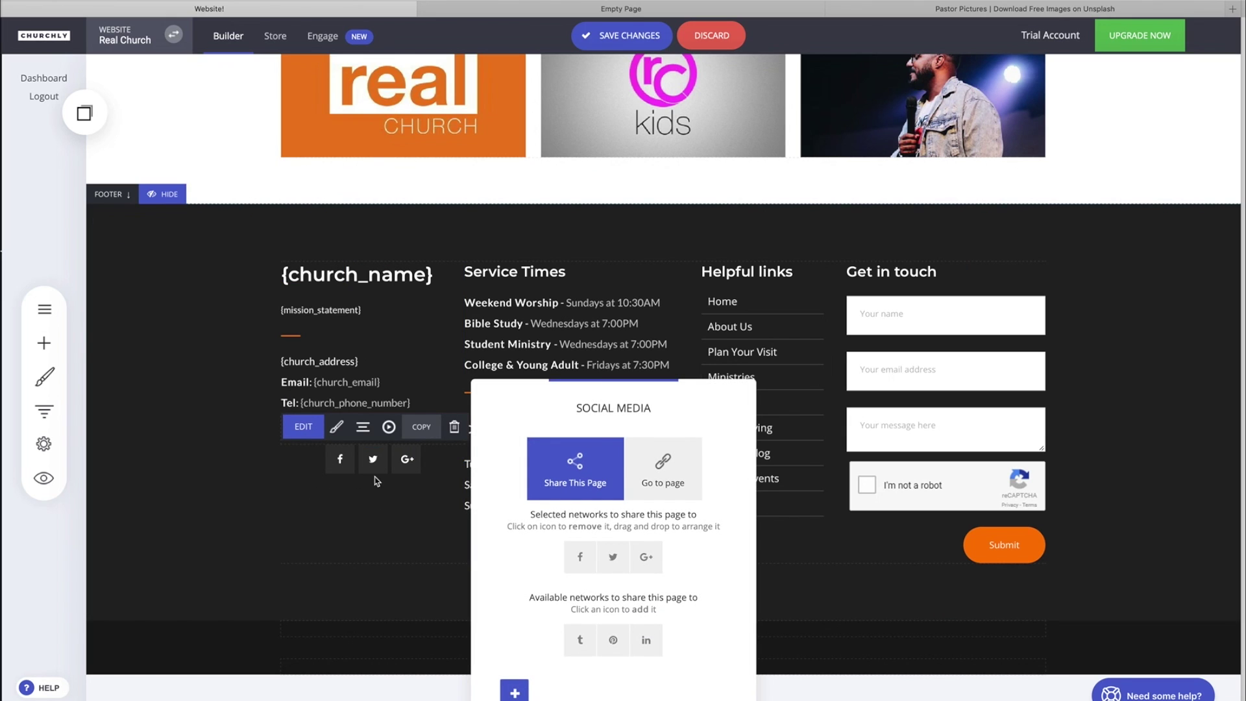
click(397, 536)
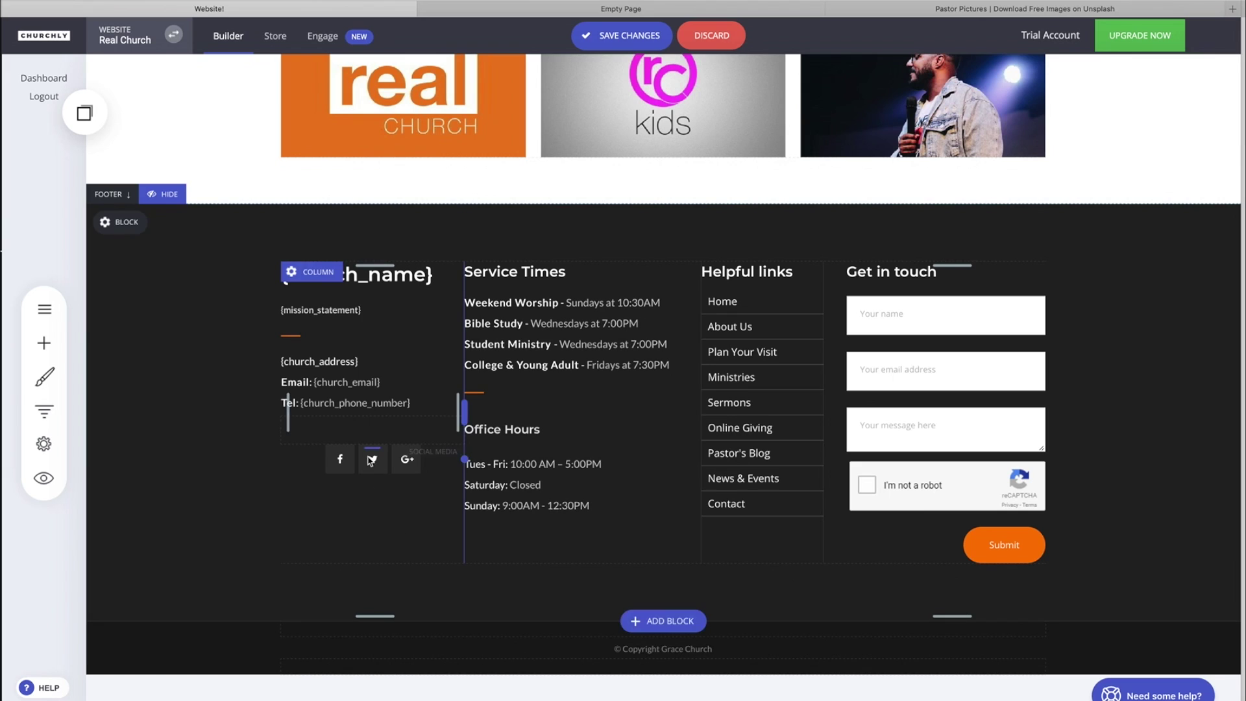
Step: Left-align the social icons and switch the widget to Go to page links
click(363, 426)
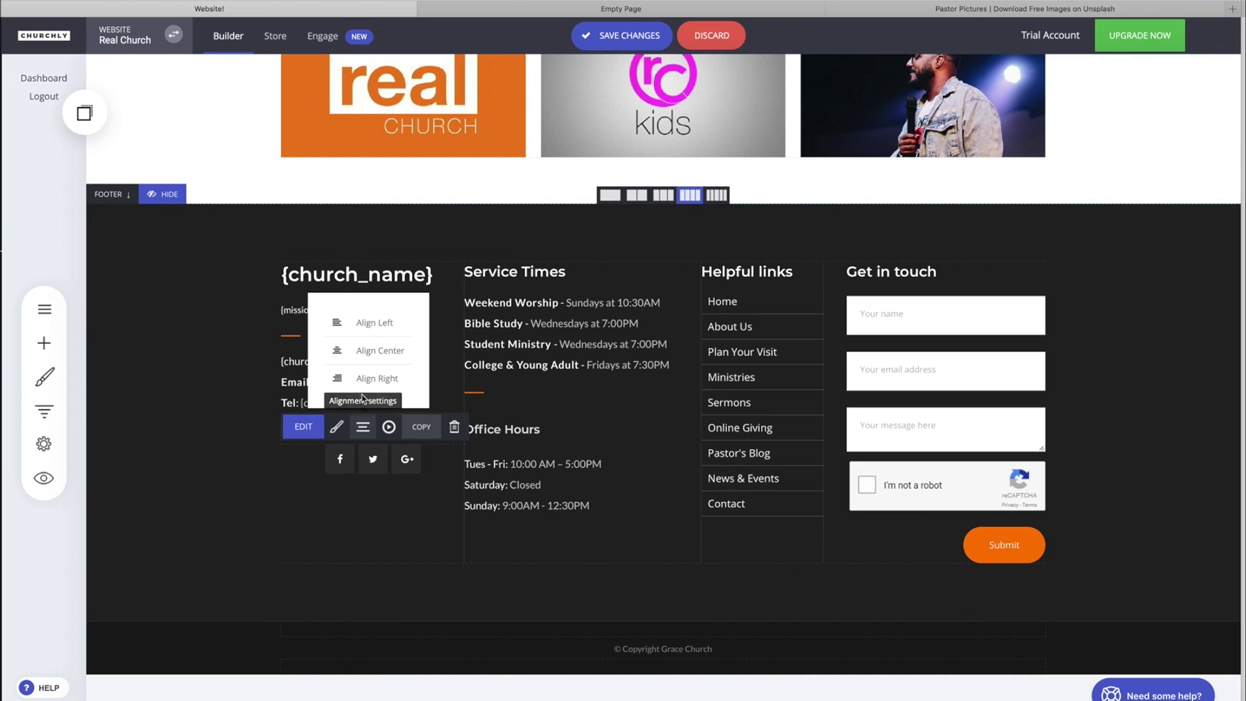
click(375, 325)
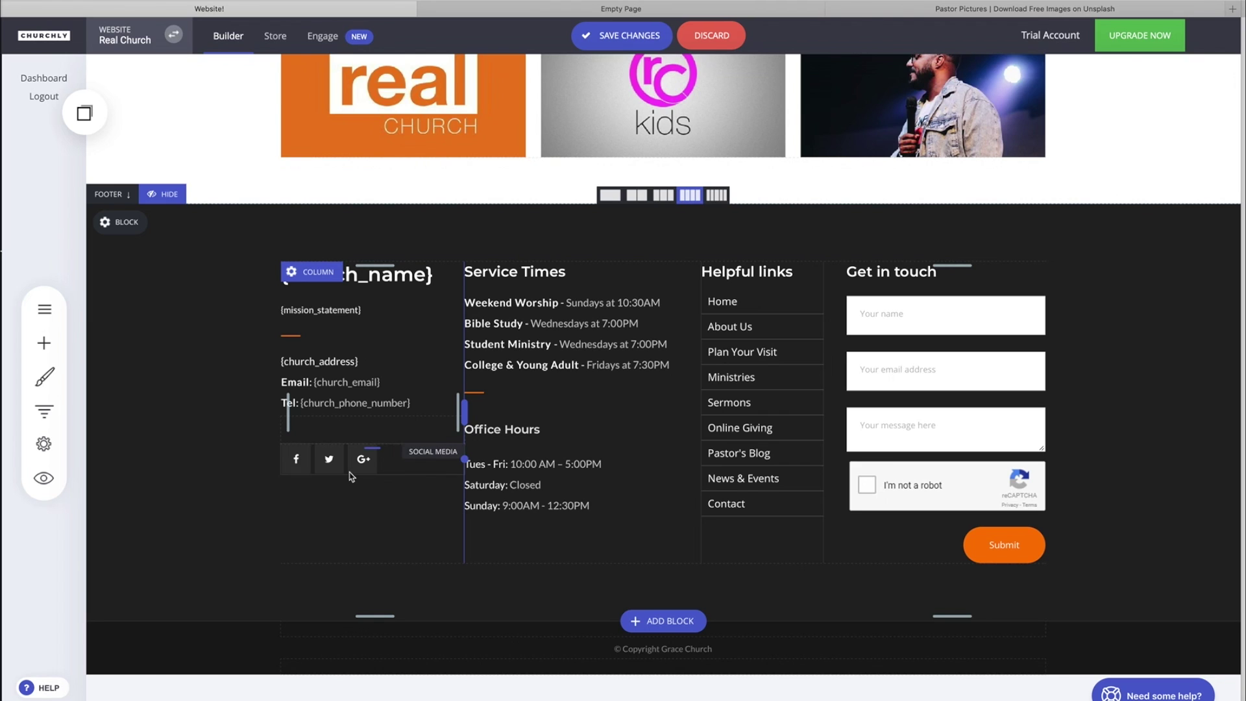
click(309, 431)
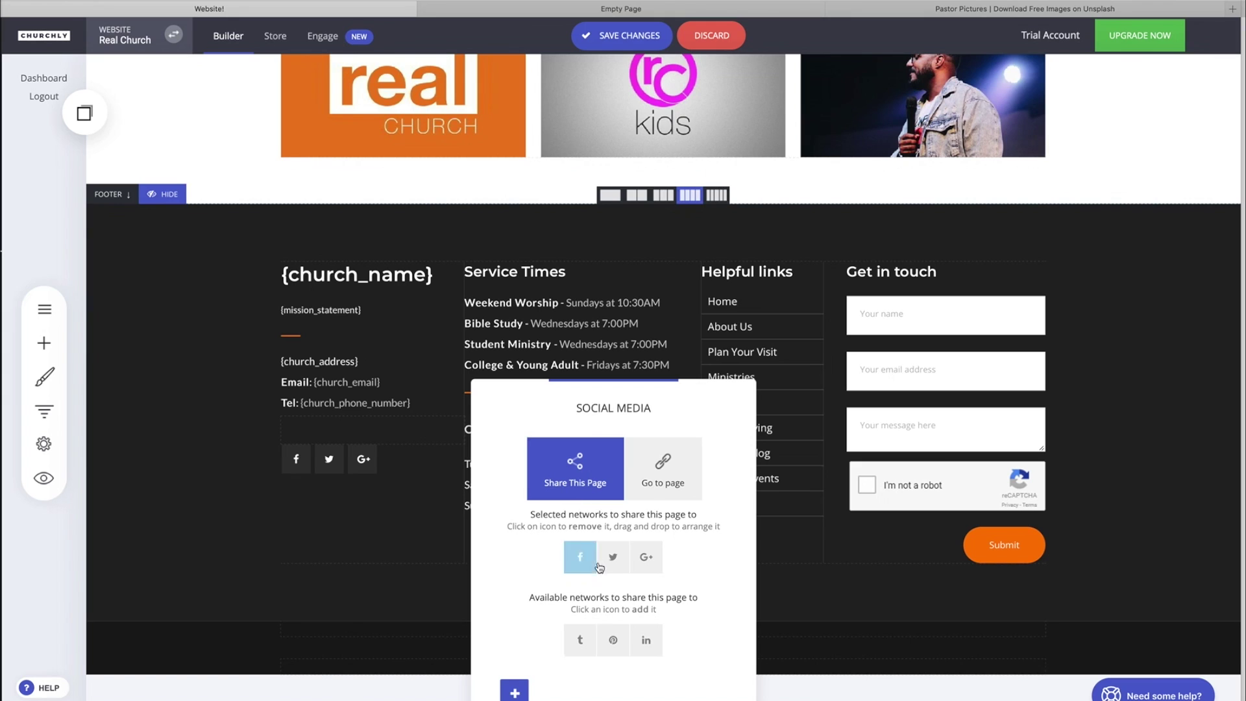
click(664, 476)
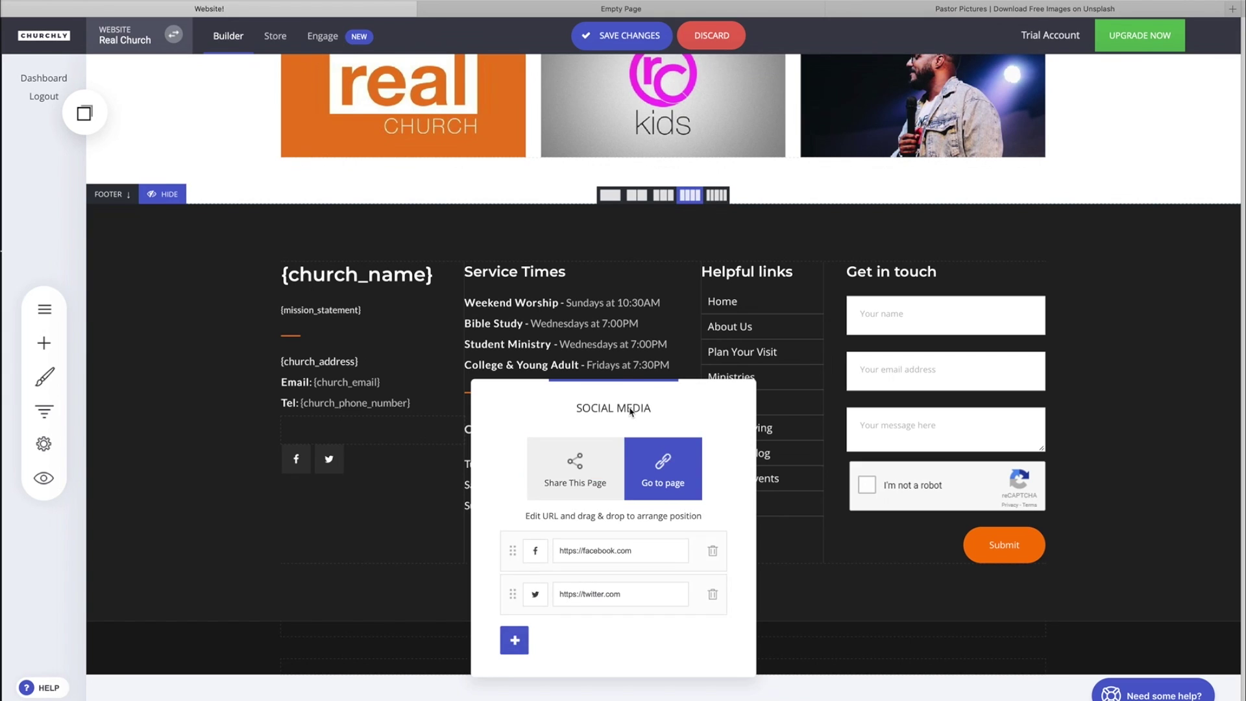
drag(631, 410, 679, 241)
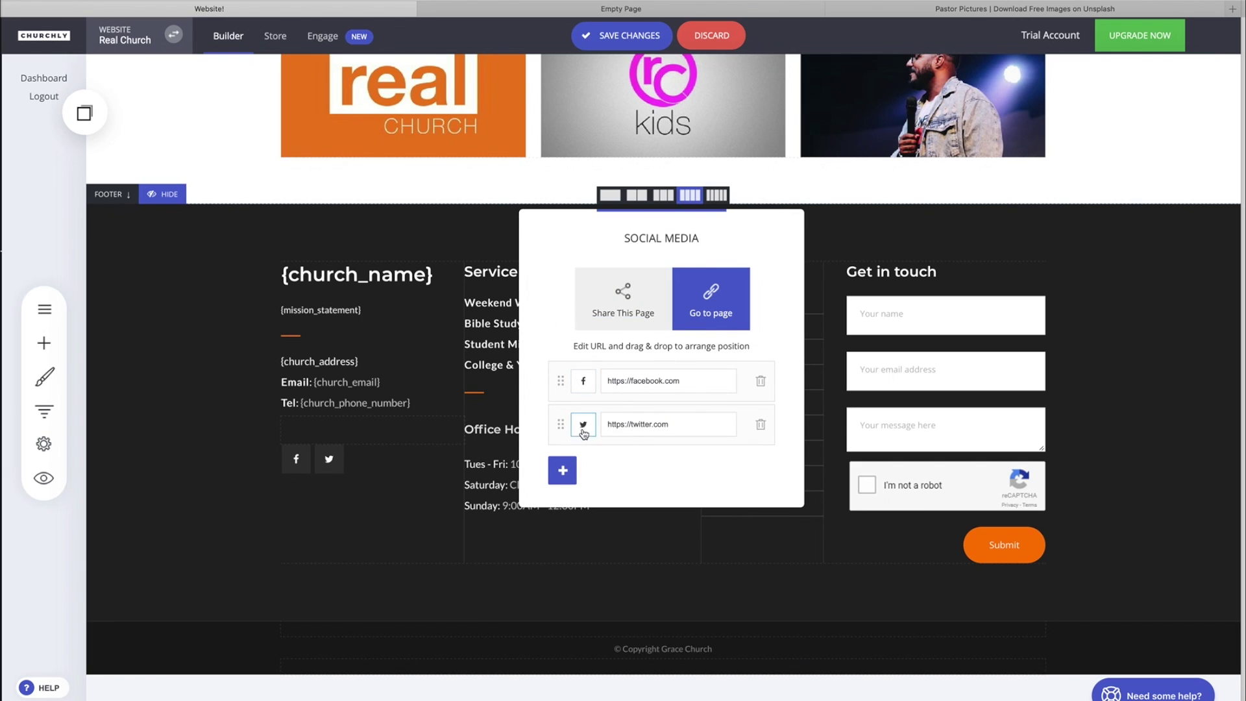
Step: Add a third social link and give it the Instagram icon
click(561, 473)
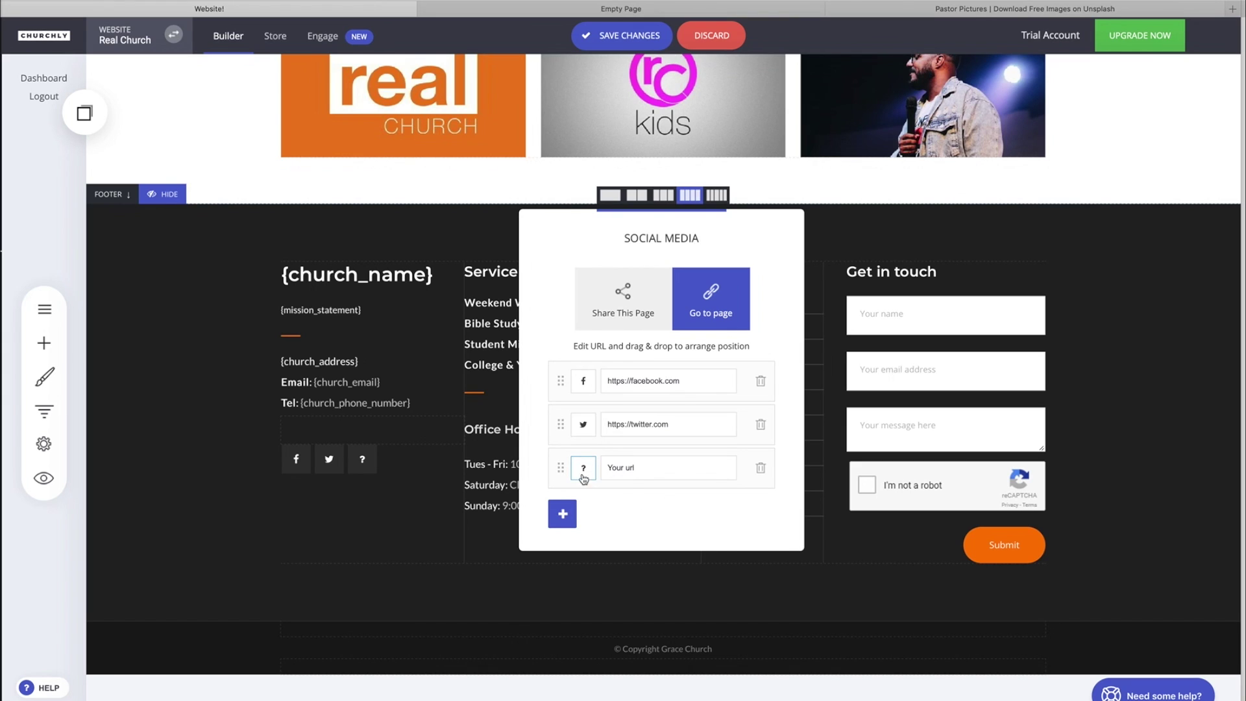
click(580, 470)
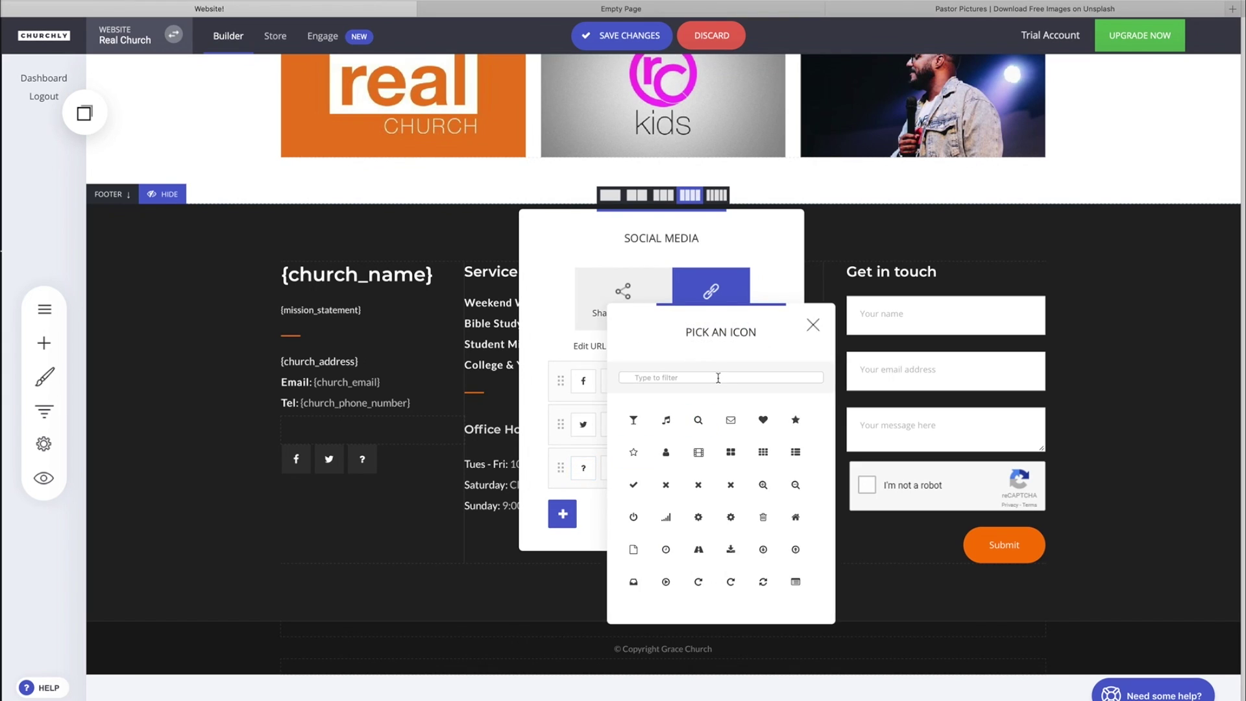
click(718, 378)
text(insta)
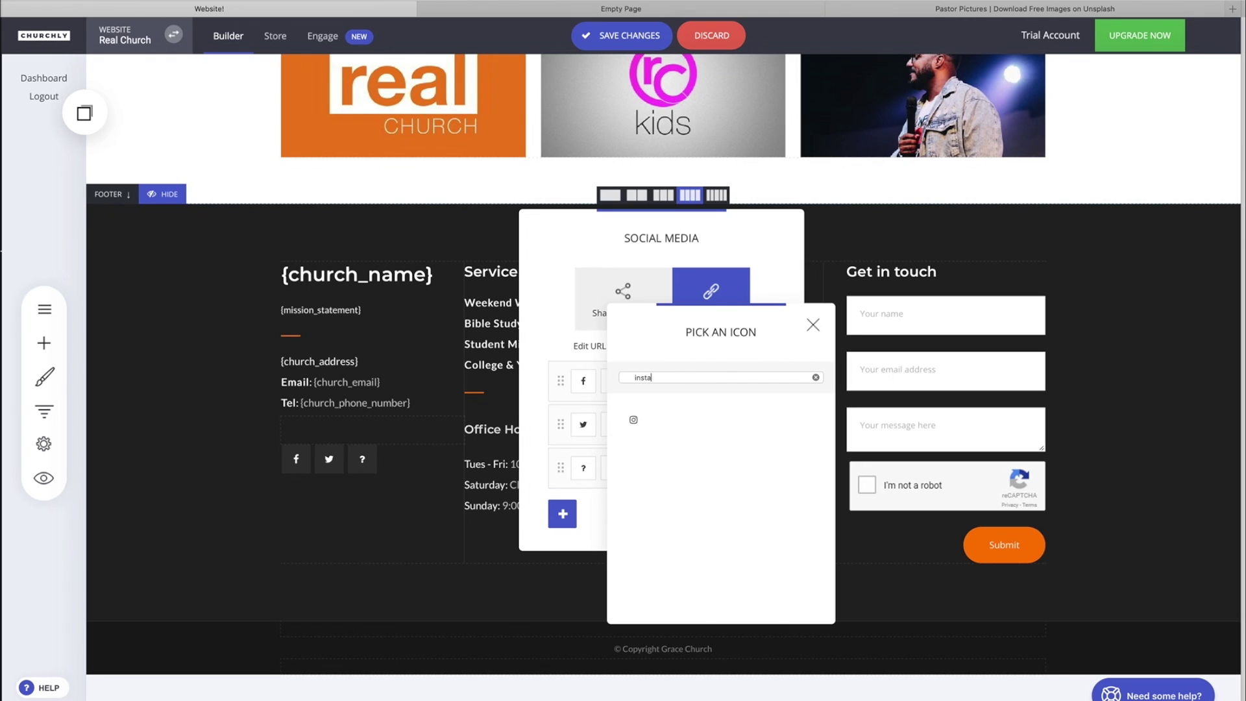
click(634, 420)
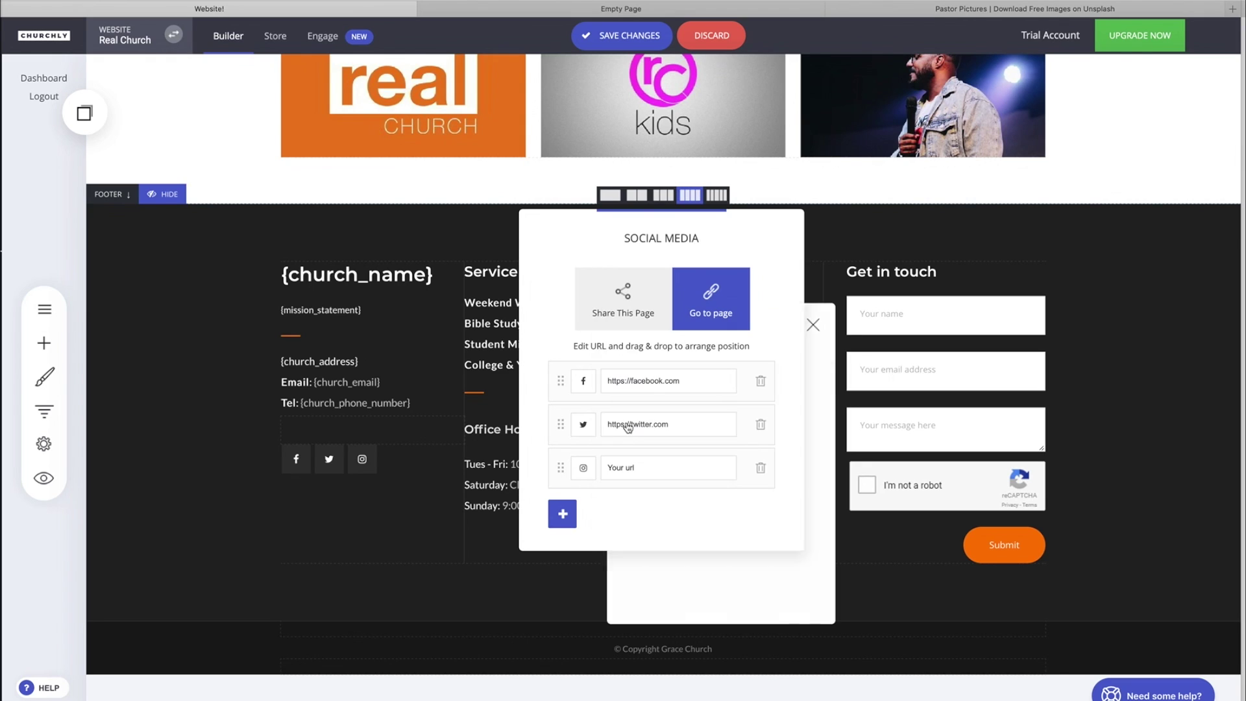
Step: Select the third link's placeholder URL and look up Instagram in a separate browser tab
triple_click(647, 474)
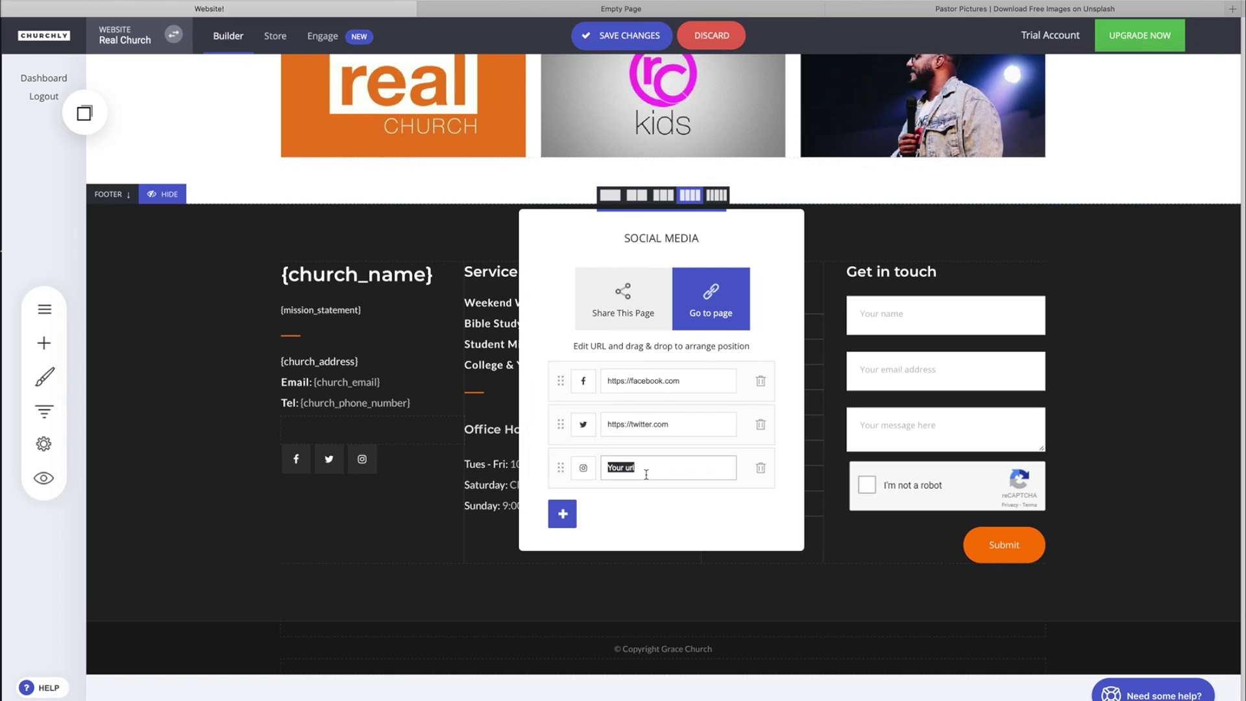
key(super+t)
text(insta)
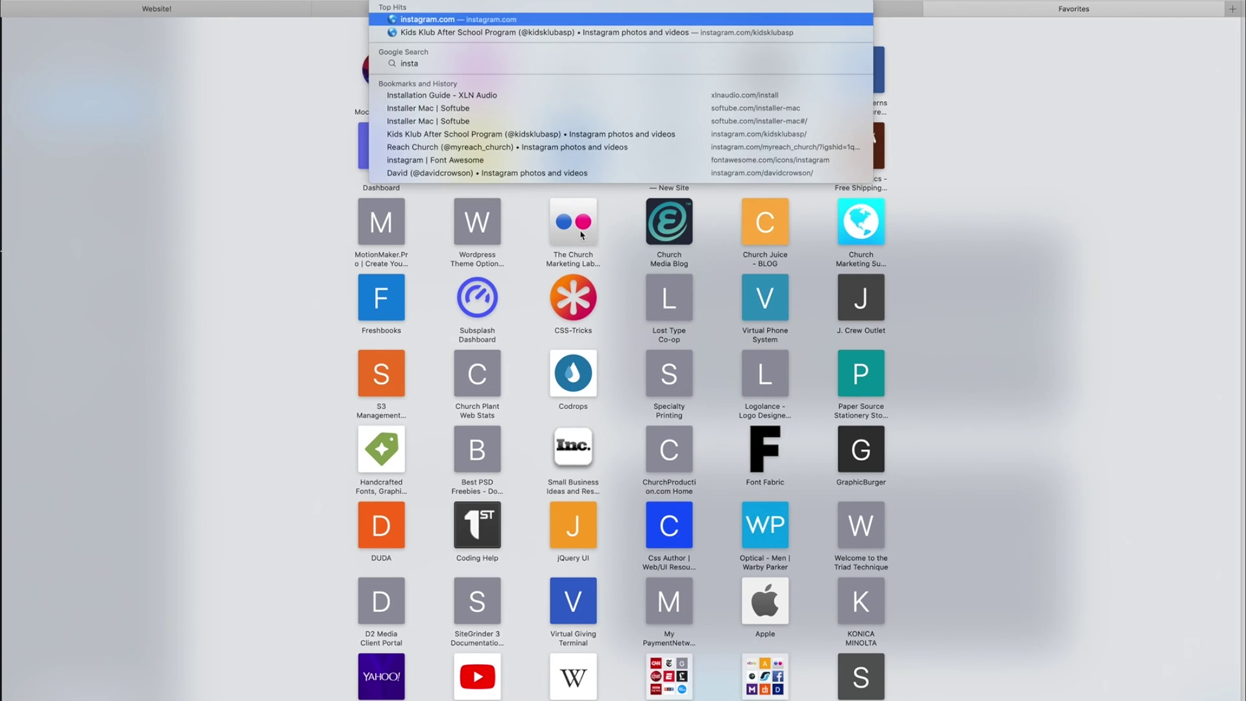
click(932, 9)
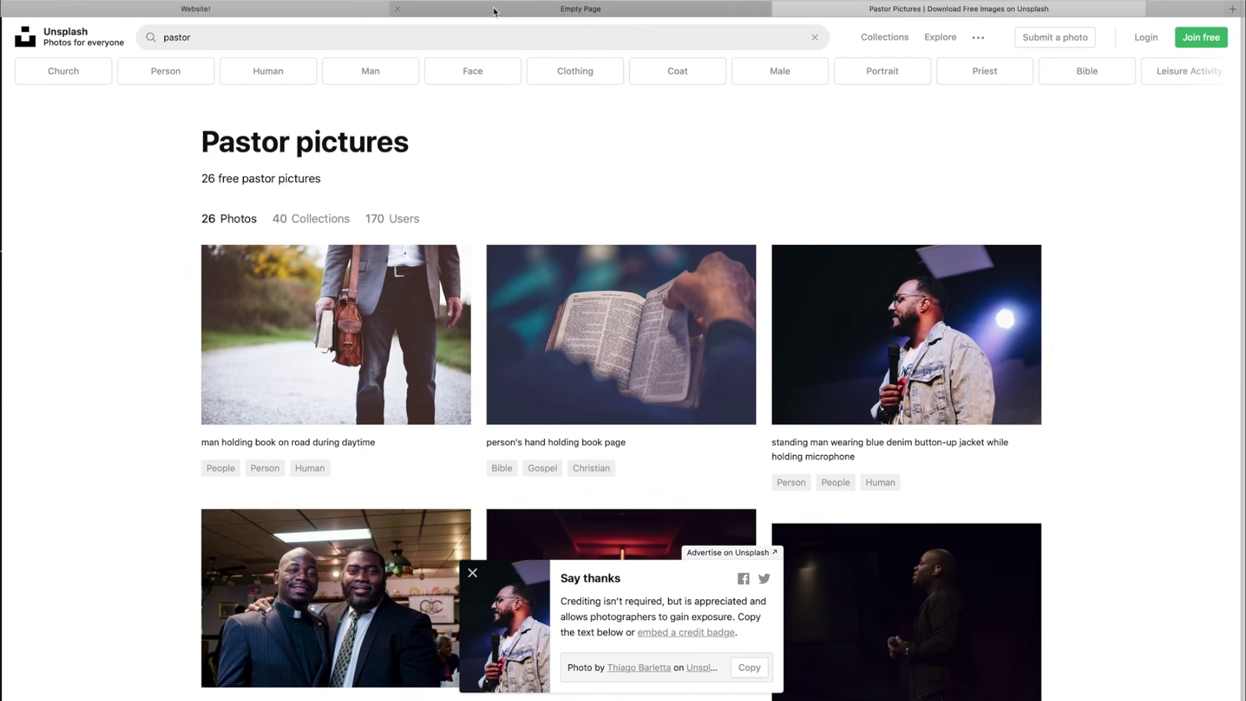
click(365, 14)
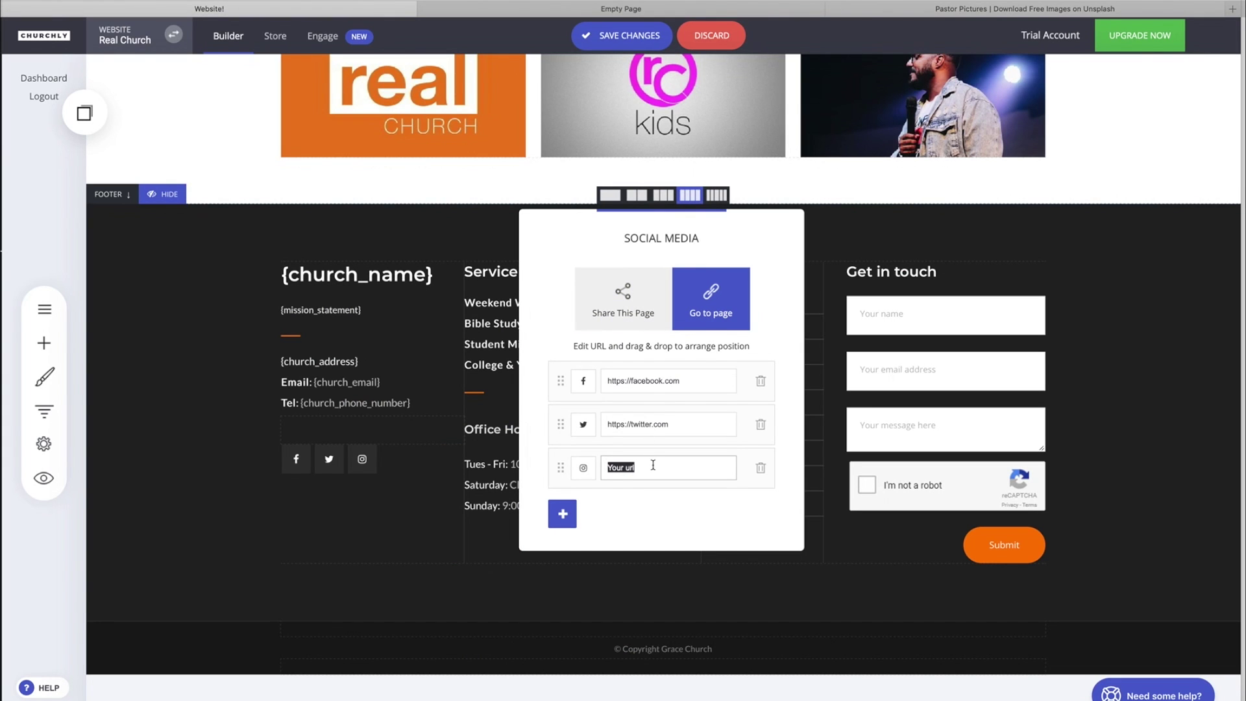
Step: Enter the church's Instagram profile URL for the third link, check the Twitter and Facebook URLs, and close the settings
text(ht)
text(day)
click(683, 422)
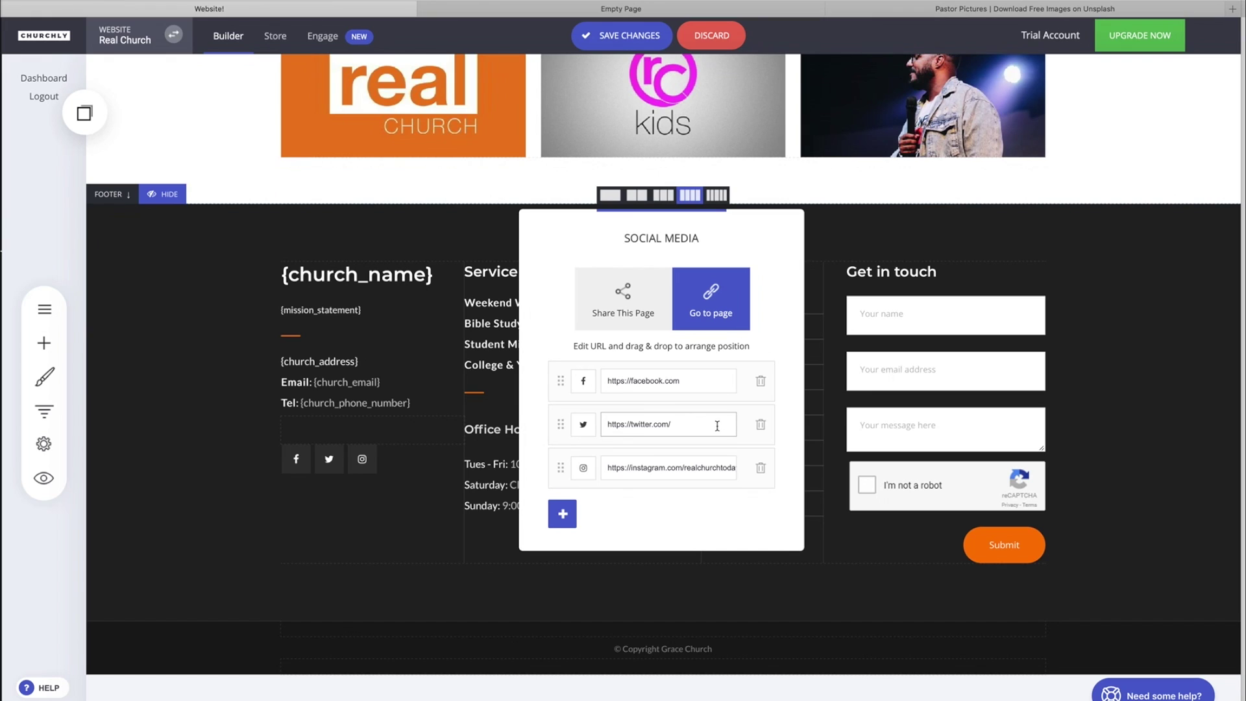
click(712, 383)
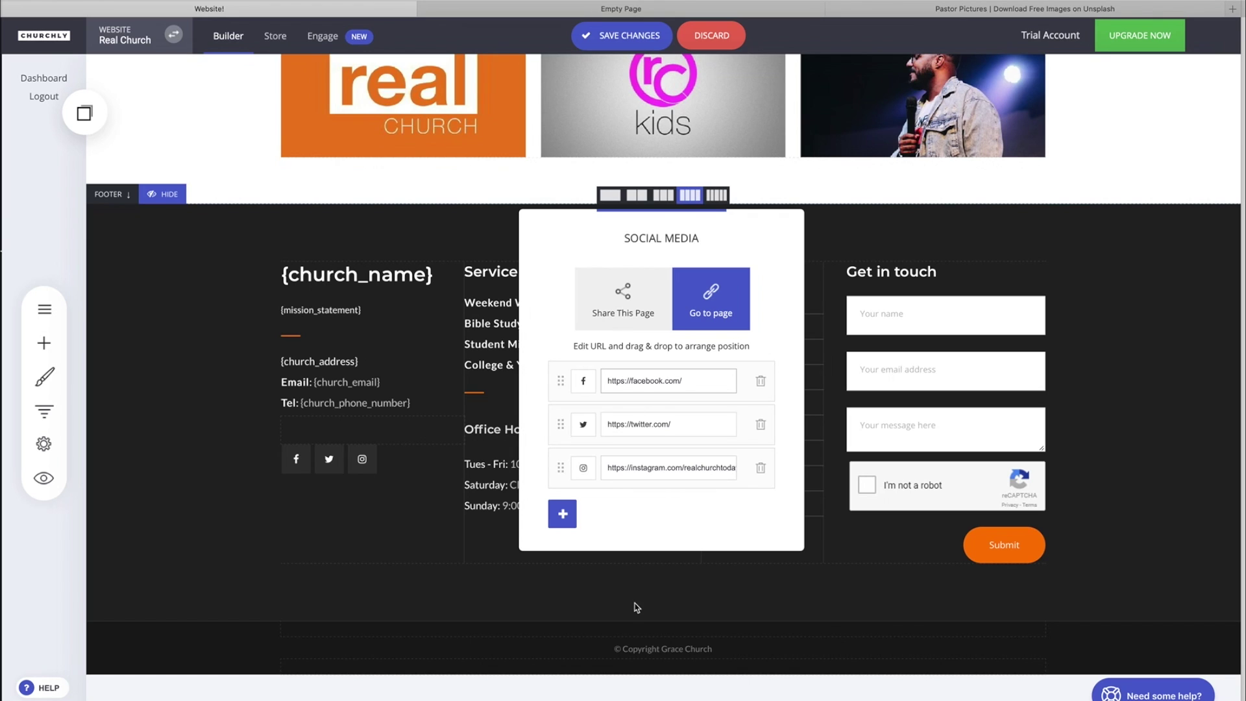
click(587, 596)
mouse_move(386, 465)
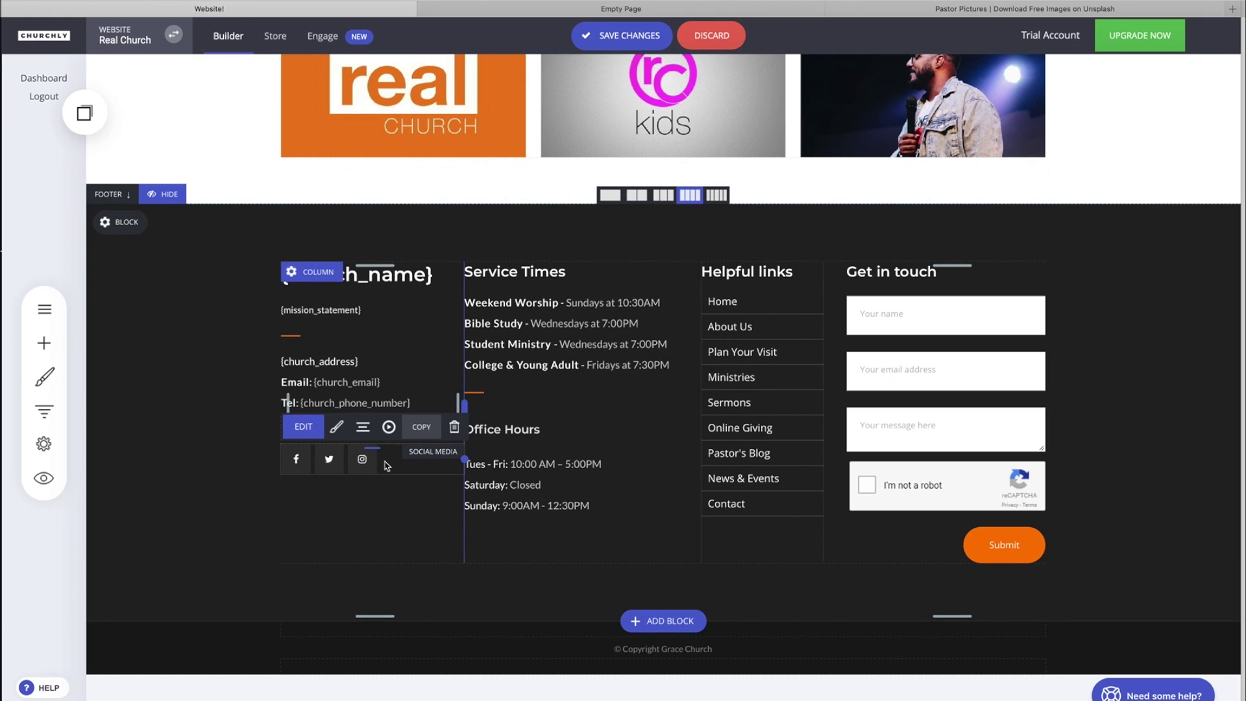
Step: Set the social buttons to 22px with an orange background and a darker orange hover colour
click(337, 430)
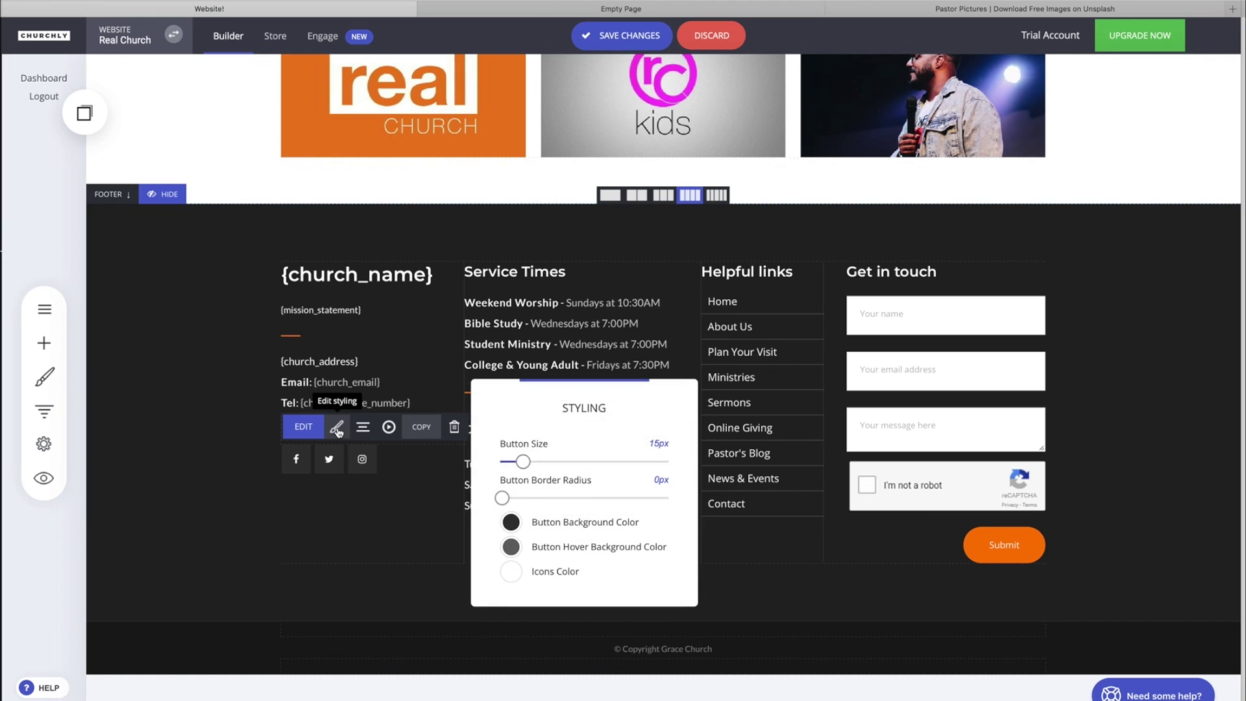
click(617, 371)
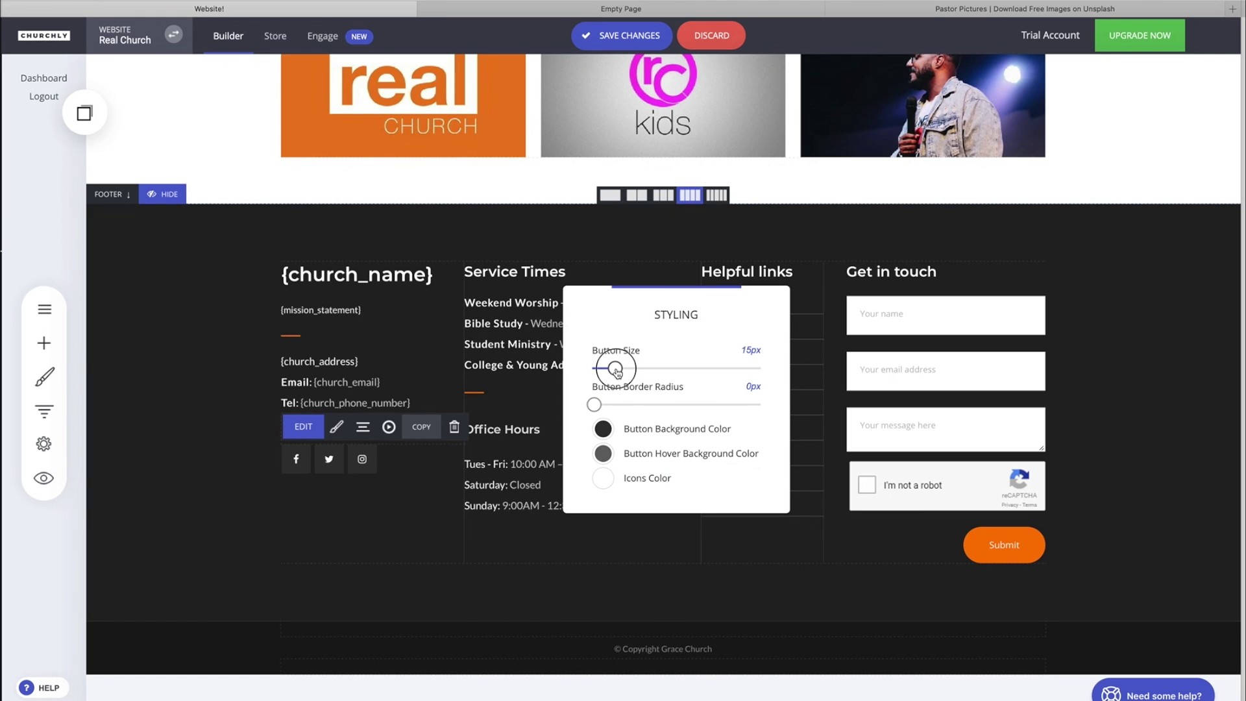
drag(617, 371, 744, 413)
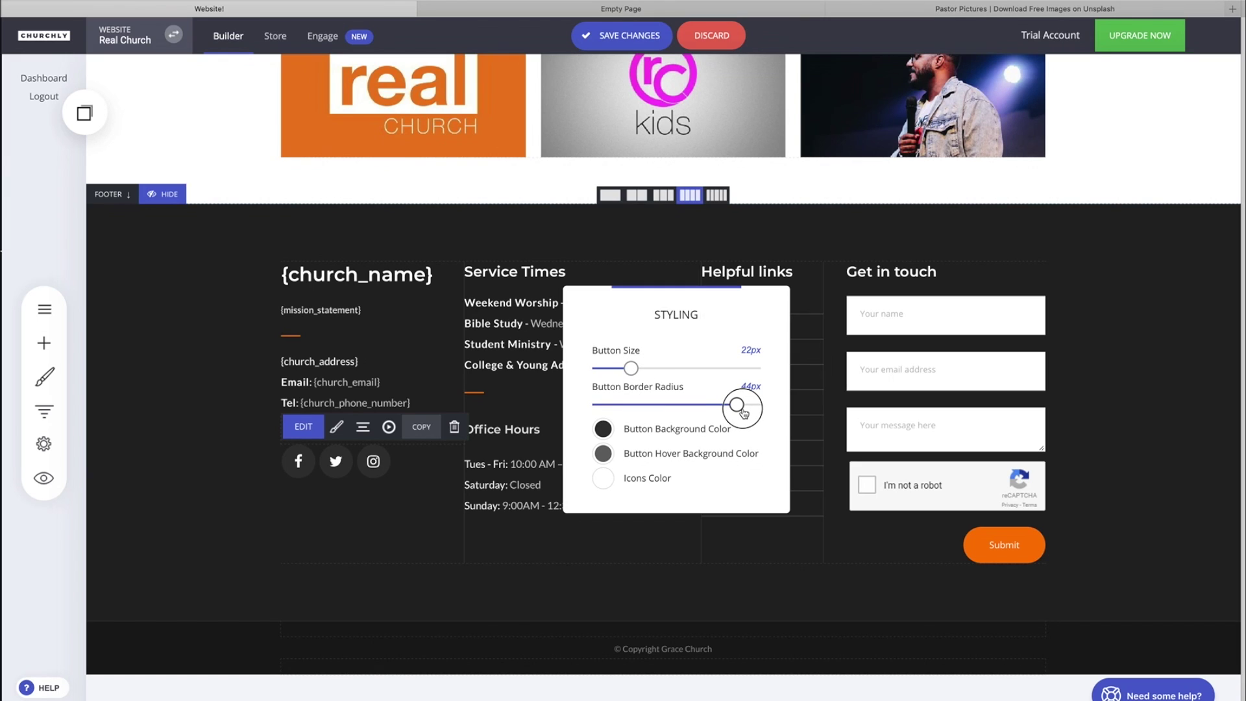
click(603, 430)
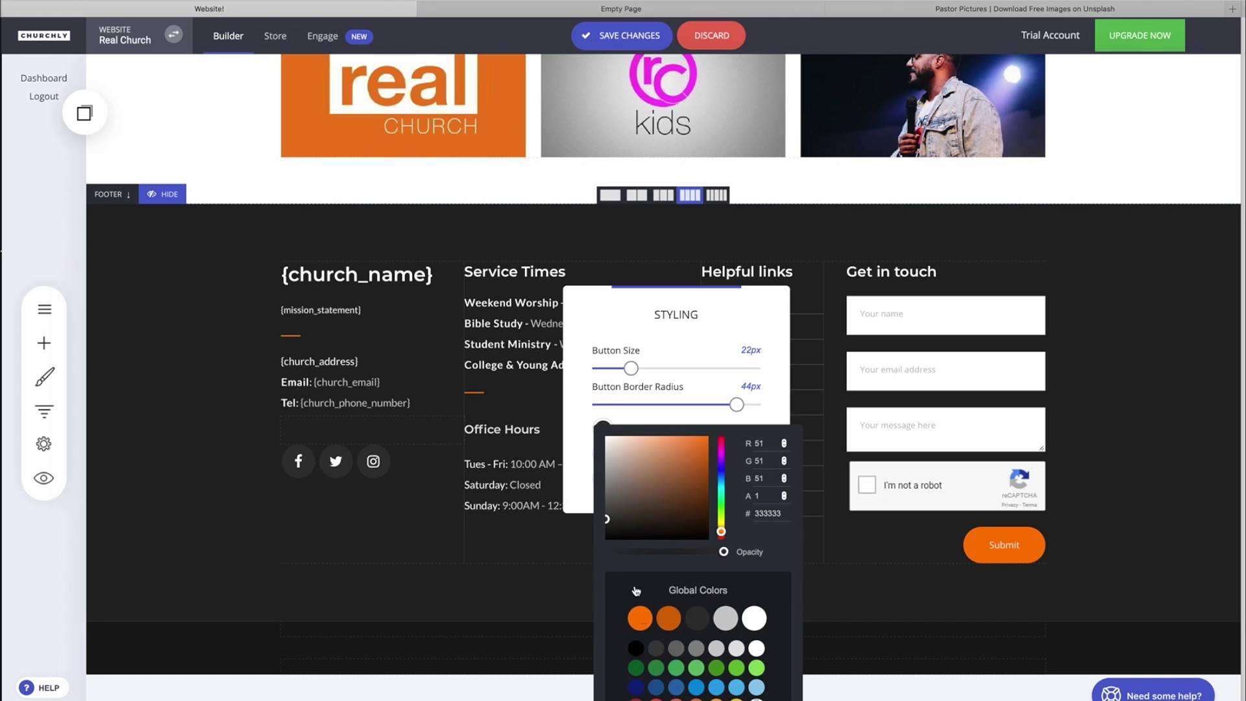
click(641, 620)
click(591, 417)
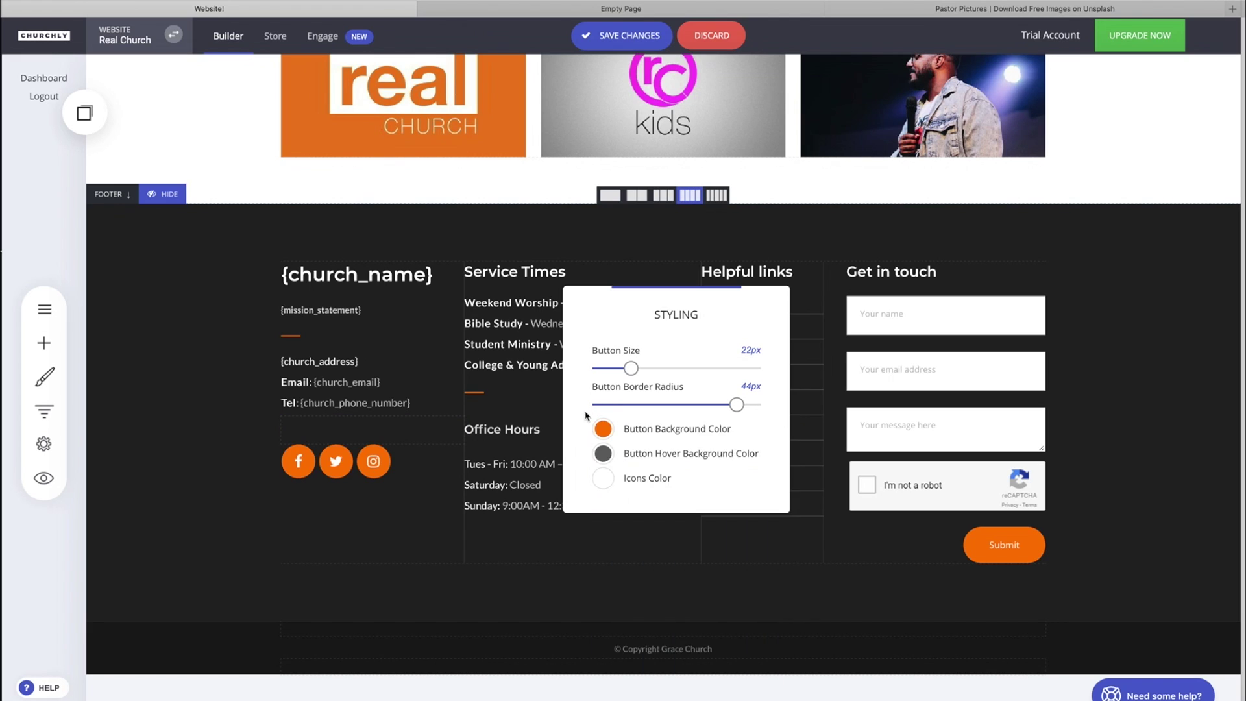
click(604, 455)
click(669, 618)
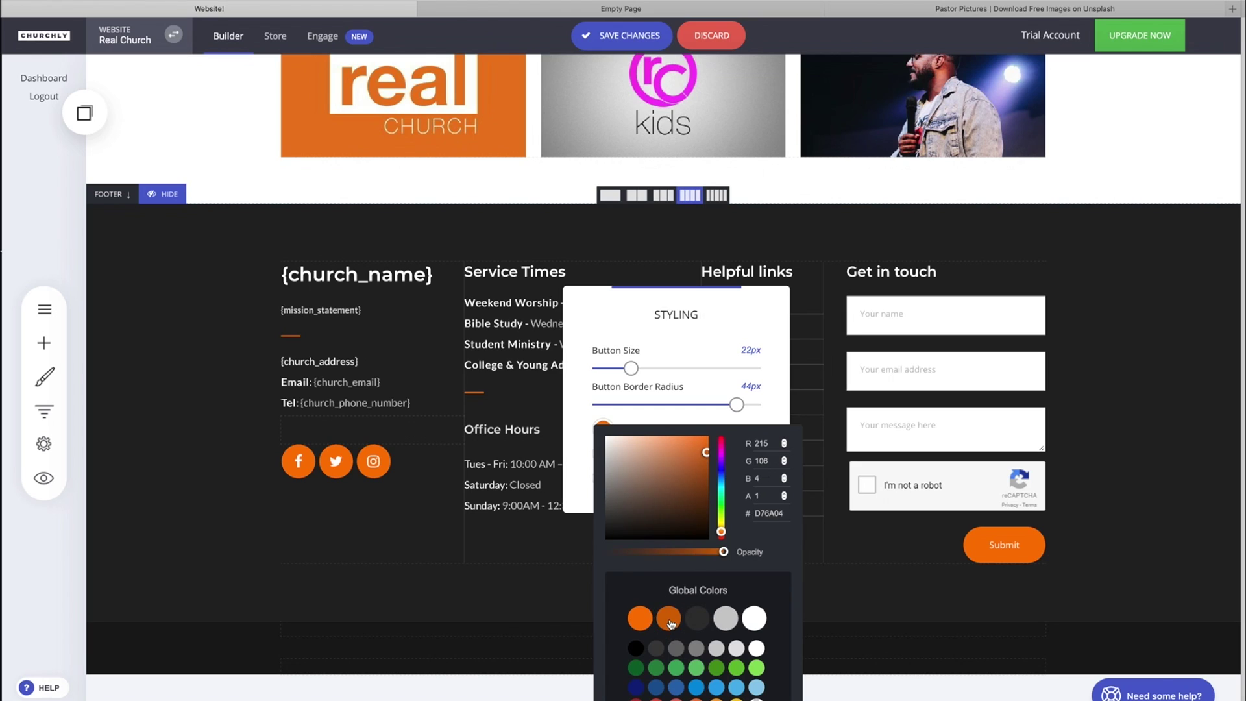
click(580, 407)
Step: Make the social icons white after trying several other icon colours
click(602, 481)
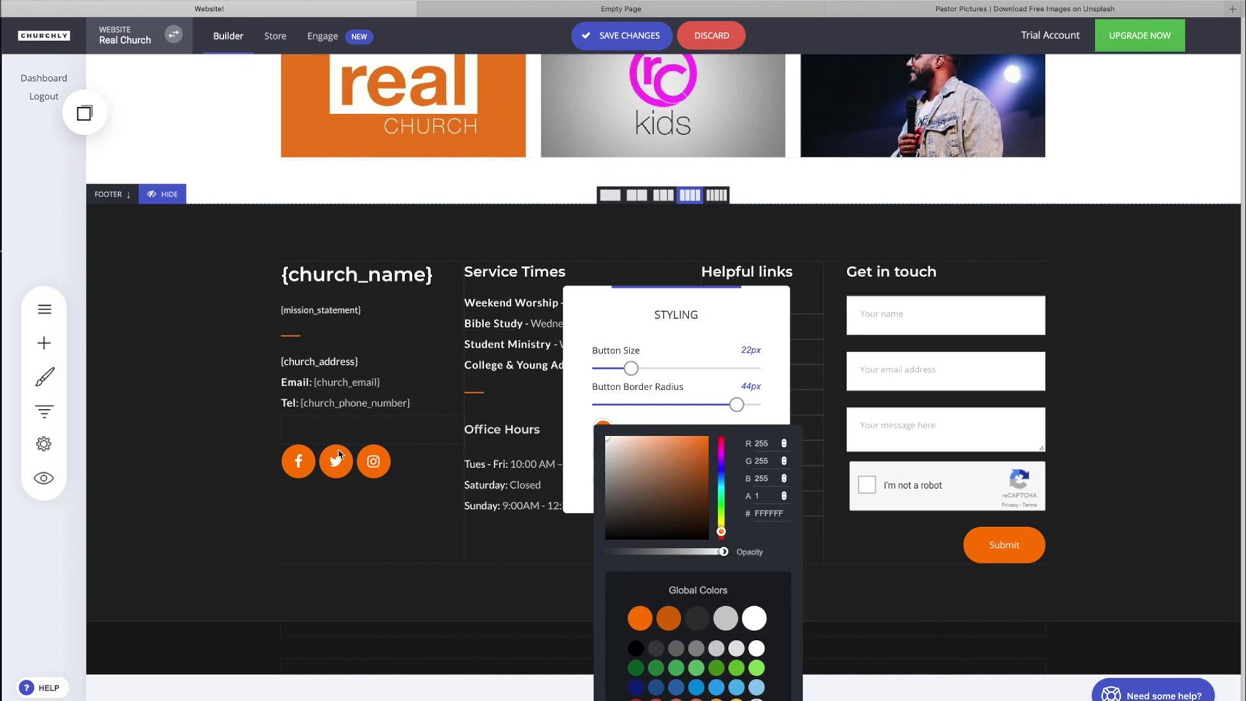
click(699, 620)
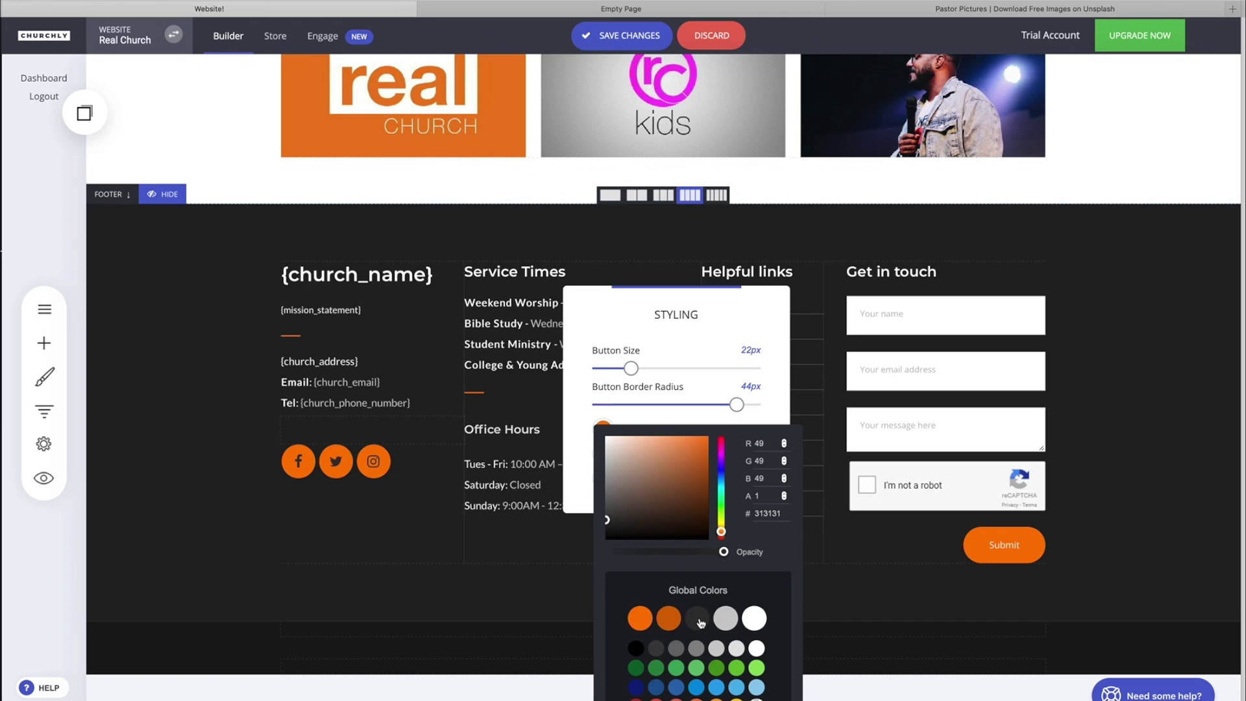
click(676, 622)
click(646, 621)
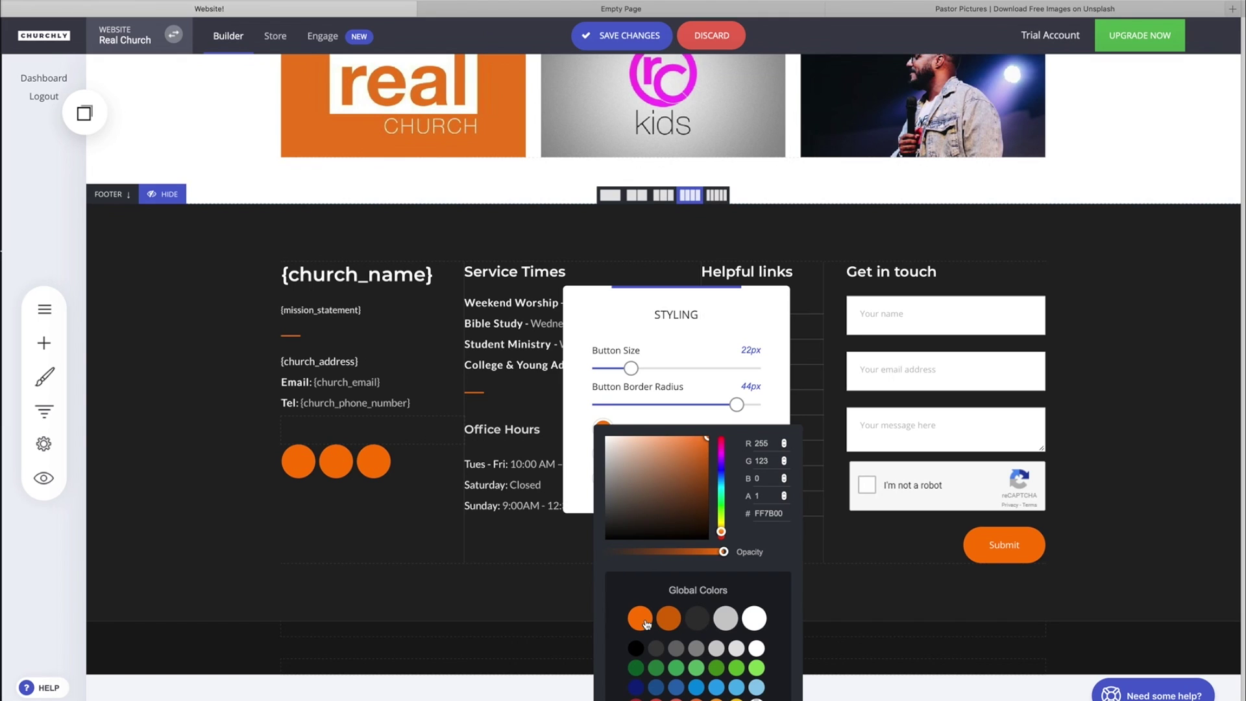
click(698, 667)
mouse_move(695, 446)
mouse_down()
mouse_move(683, 451)
mouse_move(694, 437)
mouse_up()
click(720, 470)
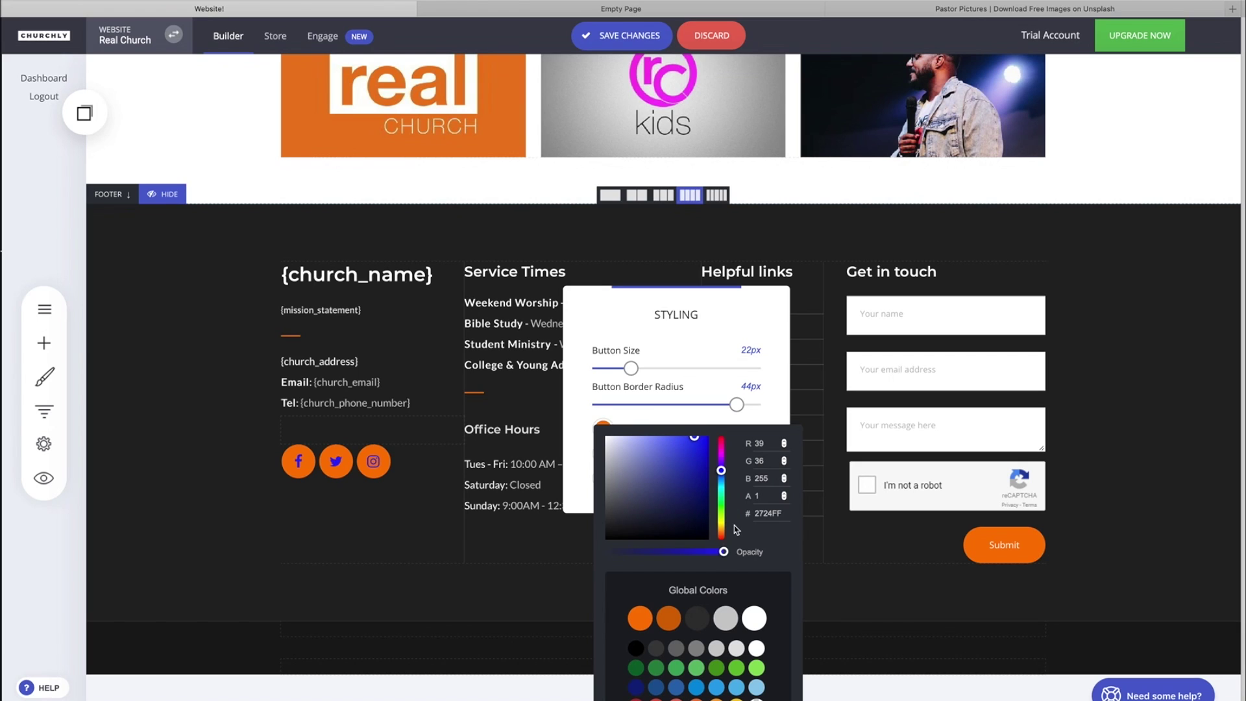
click(755, 618)
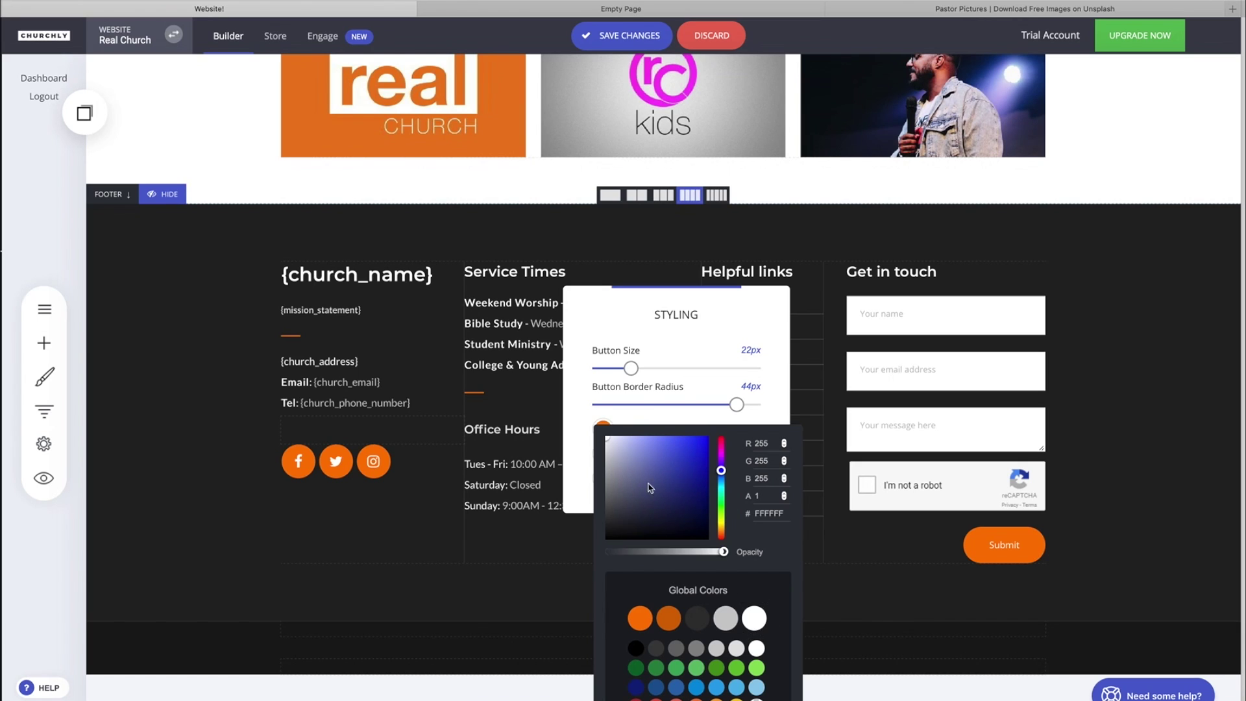
click(580, 397)
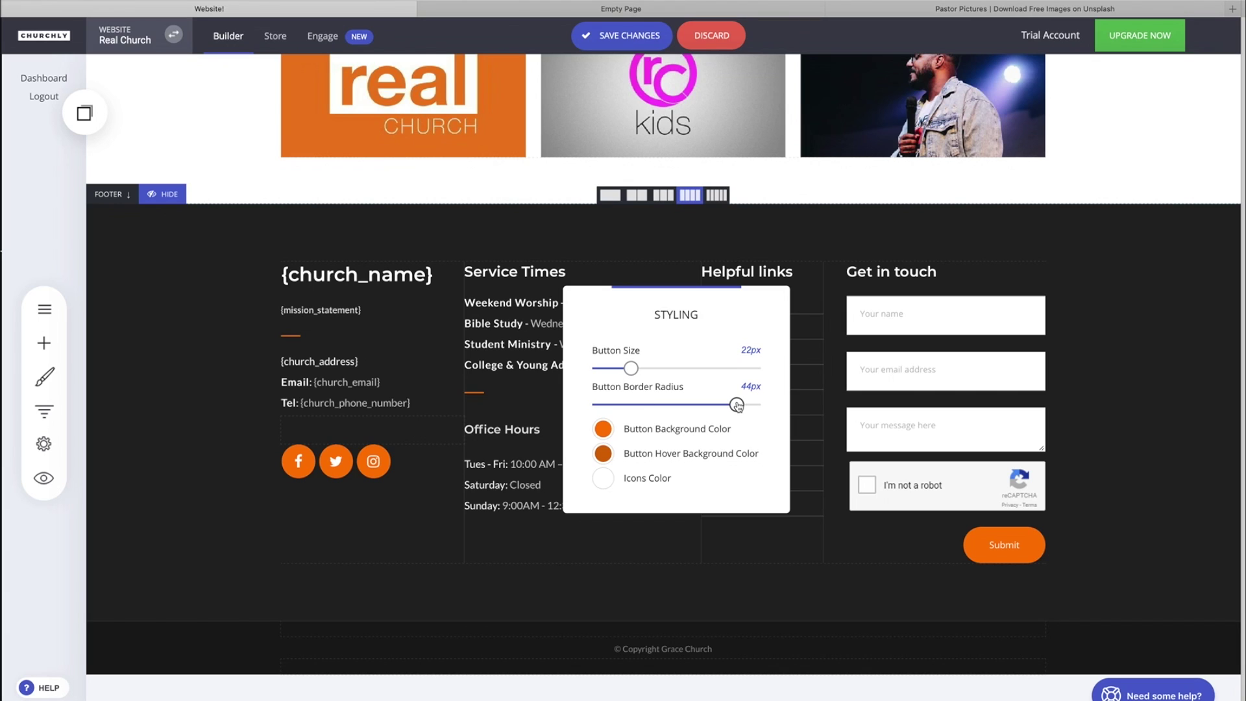
Step: Set the border radius to 52px so the buttons are fully round, then check the alignment options
drag(737, 404, 805, 400)
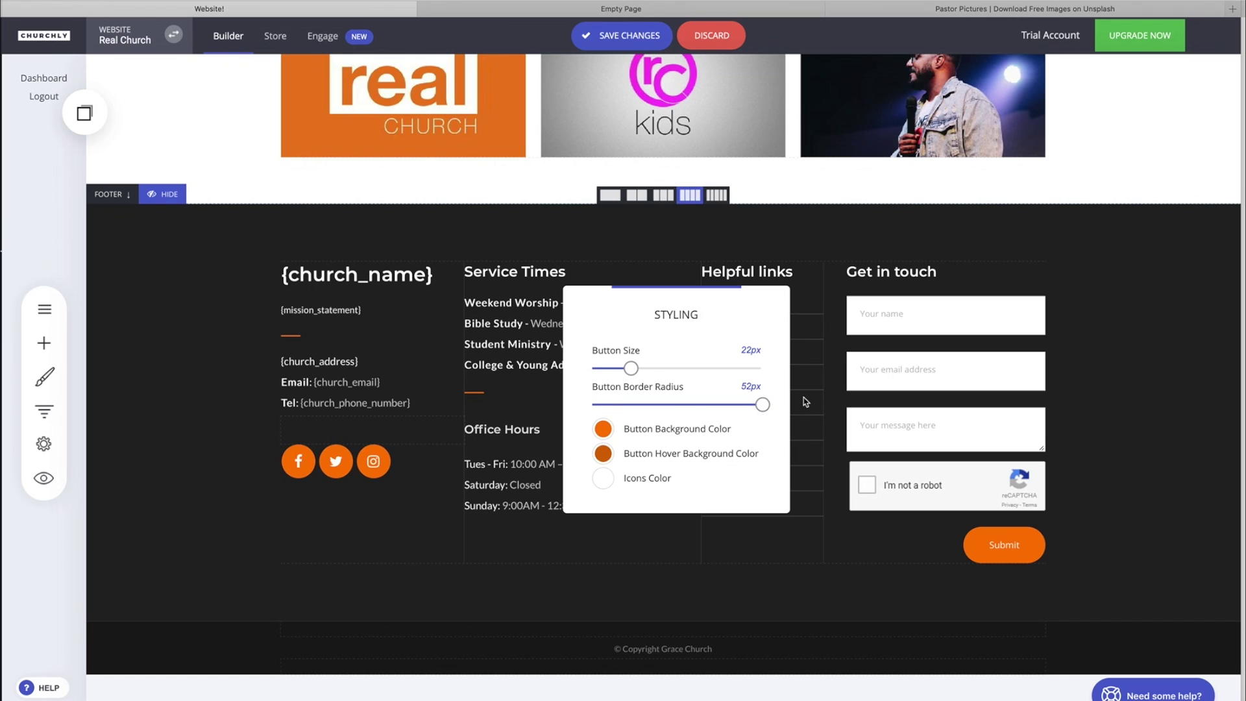
click(409, 496)
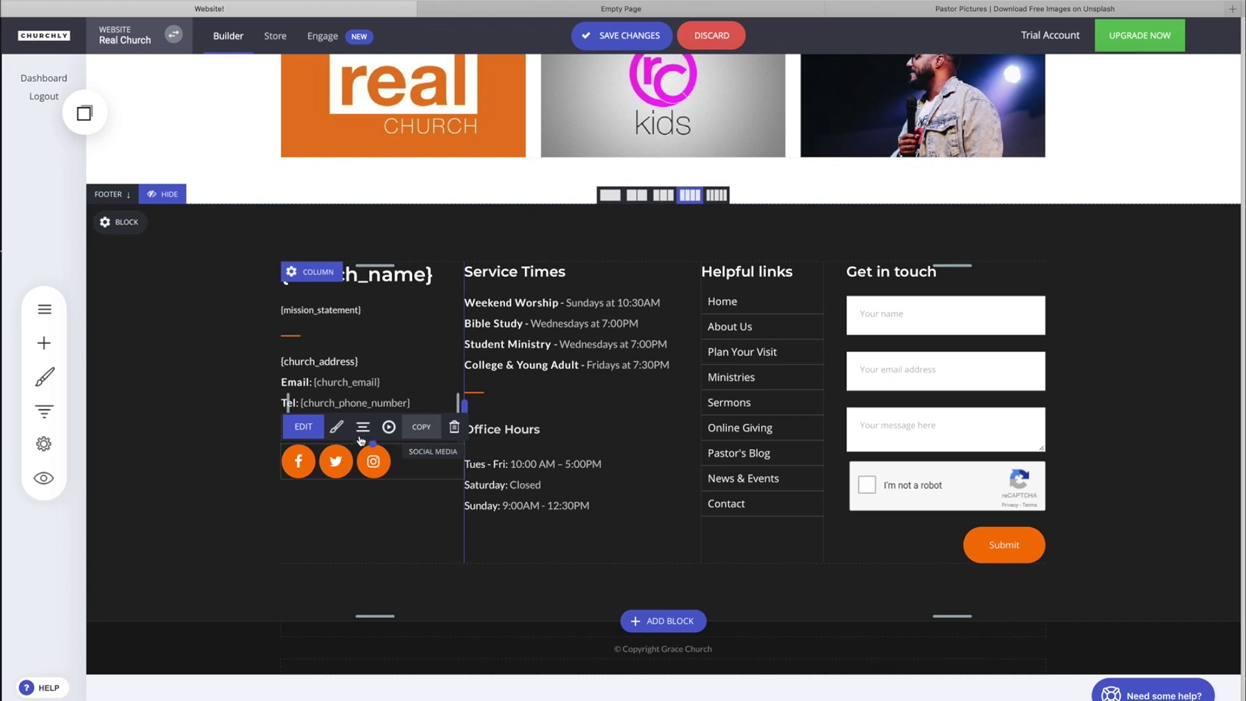
click(363, 428)
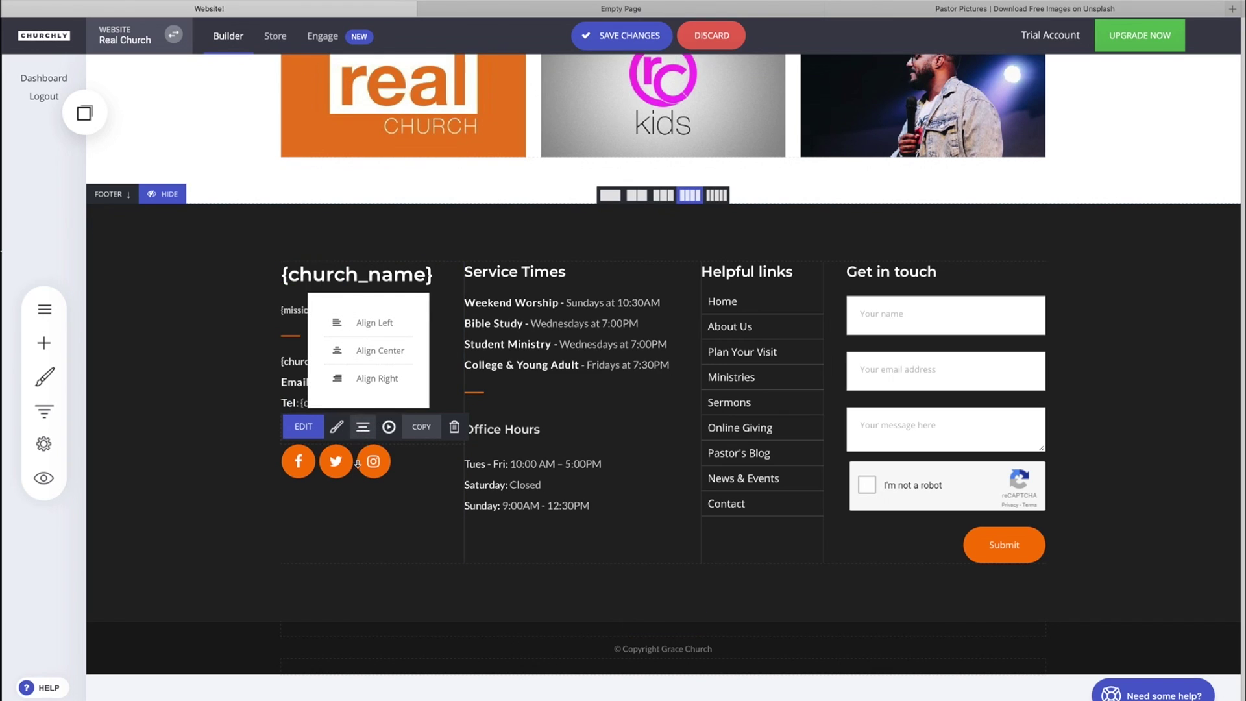
click(359, 509)
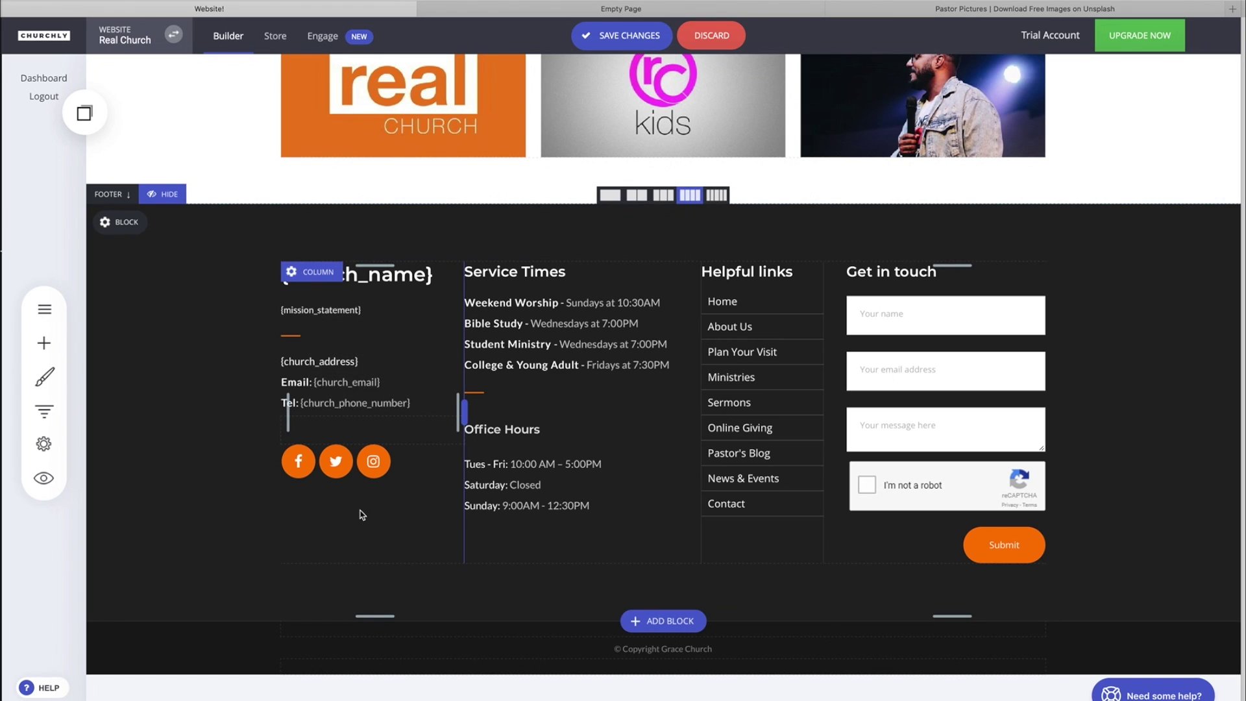
Step: Save the changes, then check in the website preview that the footer's Instagram icon opens the church's Instagram profile
click(624, 47)
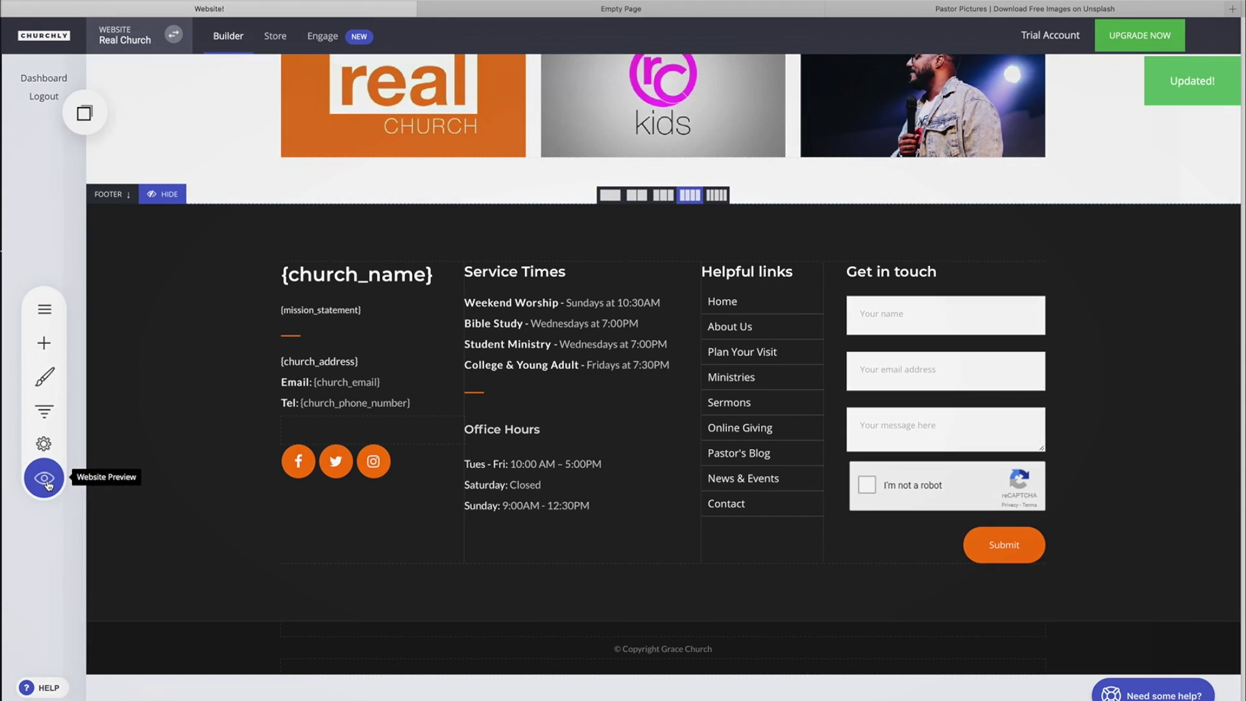
click(44, 478)
scroll(524, 225, down, 20)
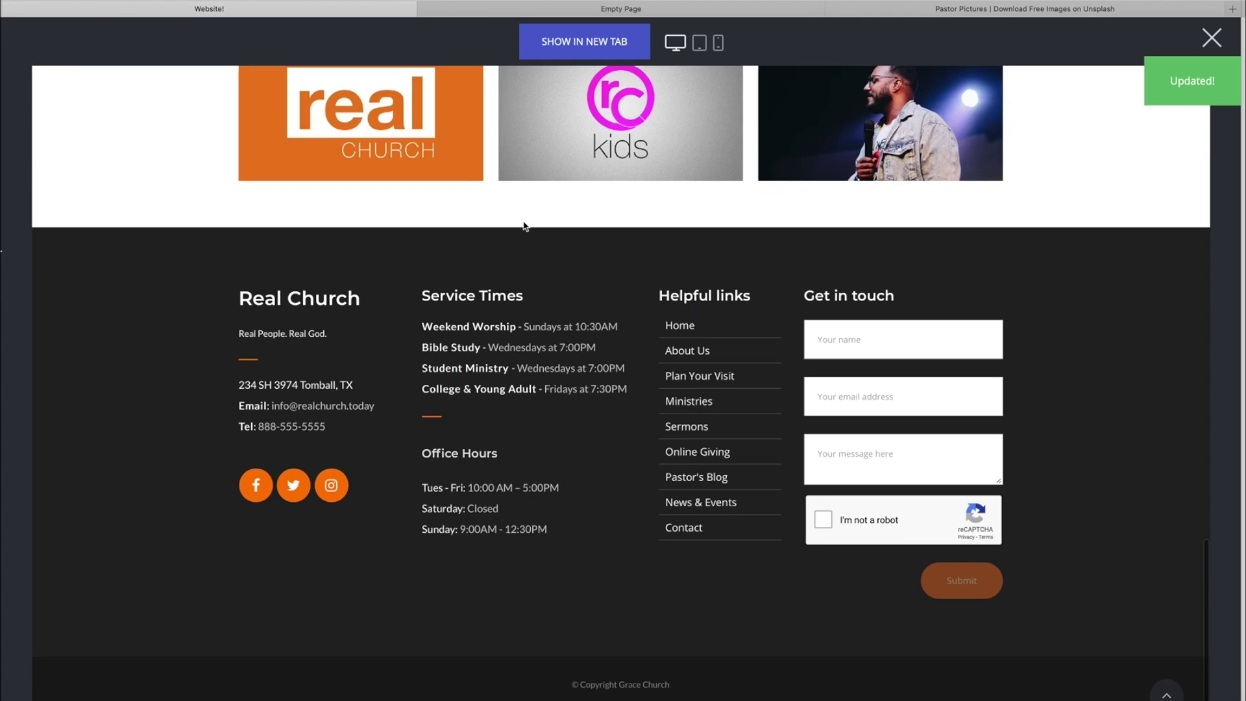
click(331, 514)
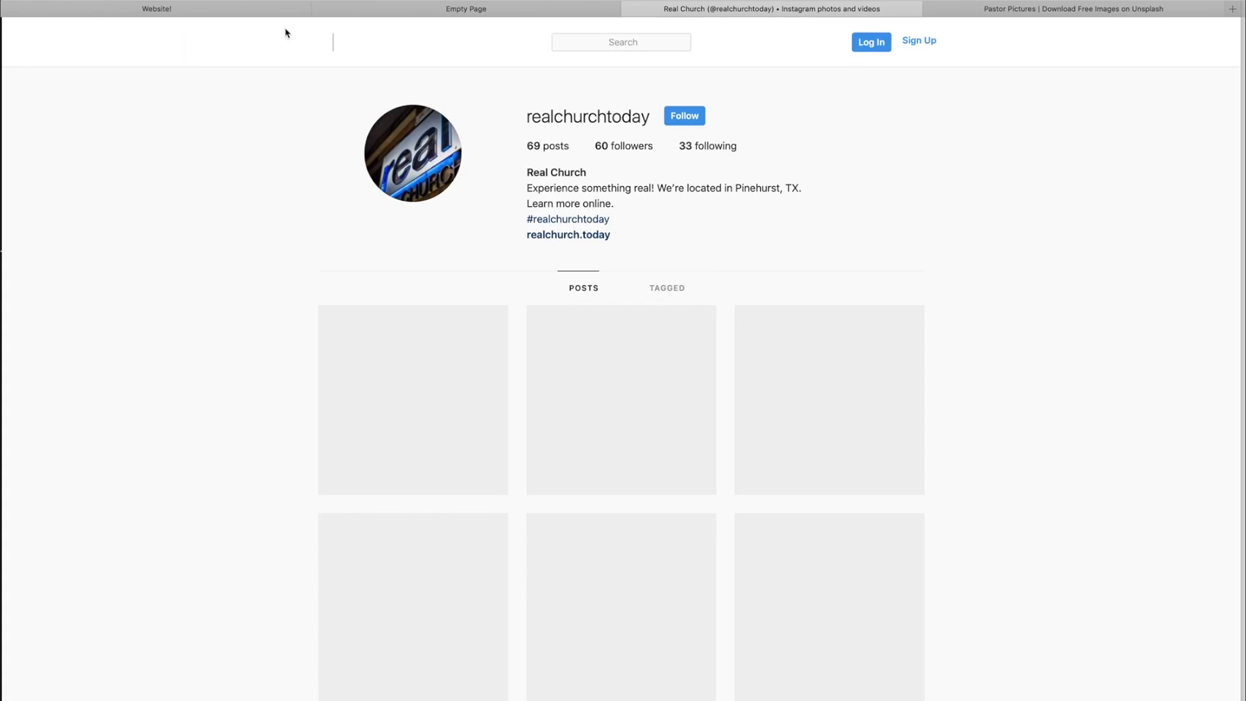
key(super+w)
scroll(295, 413, down, 4)
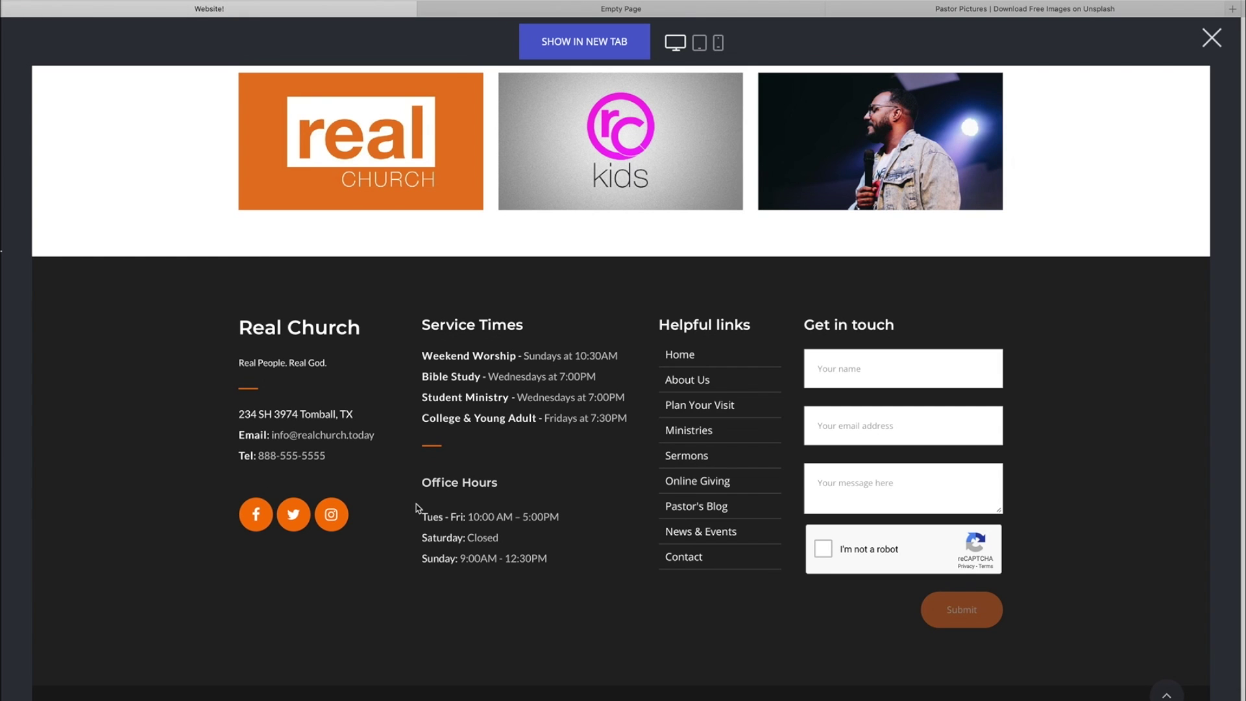
scroll(949, 355, up, 10)
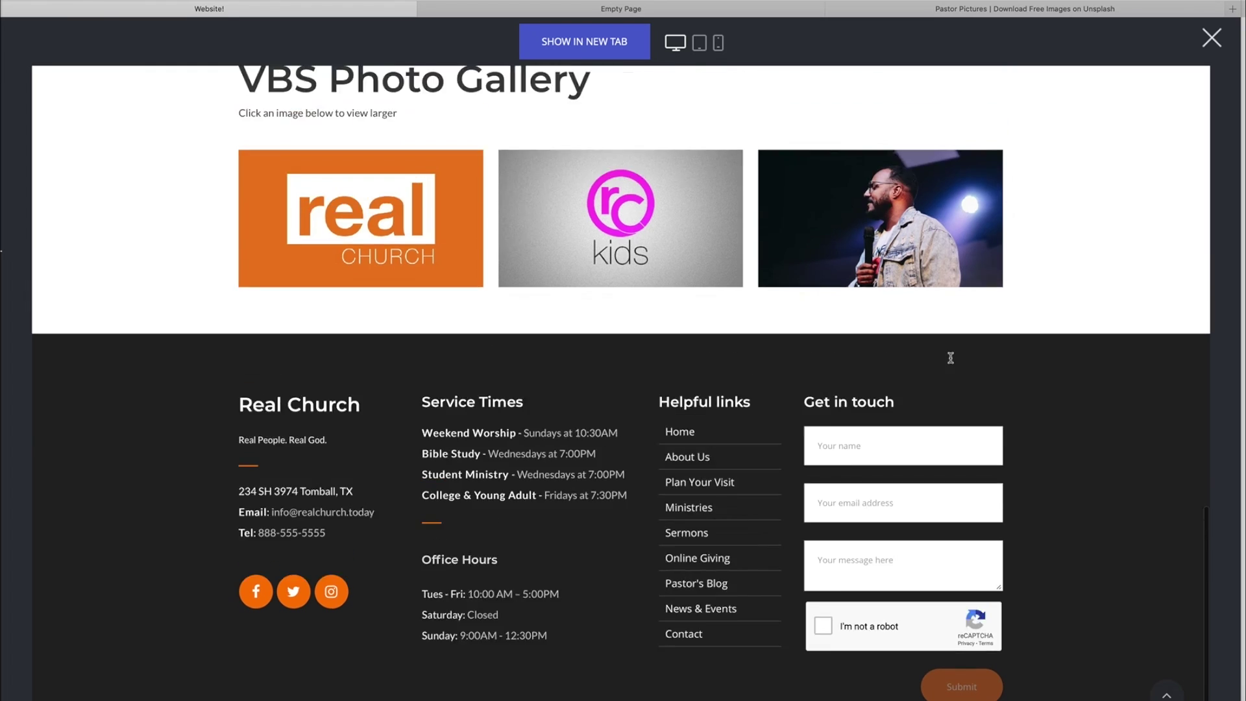
click(1211, 38)
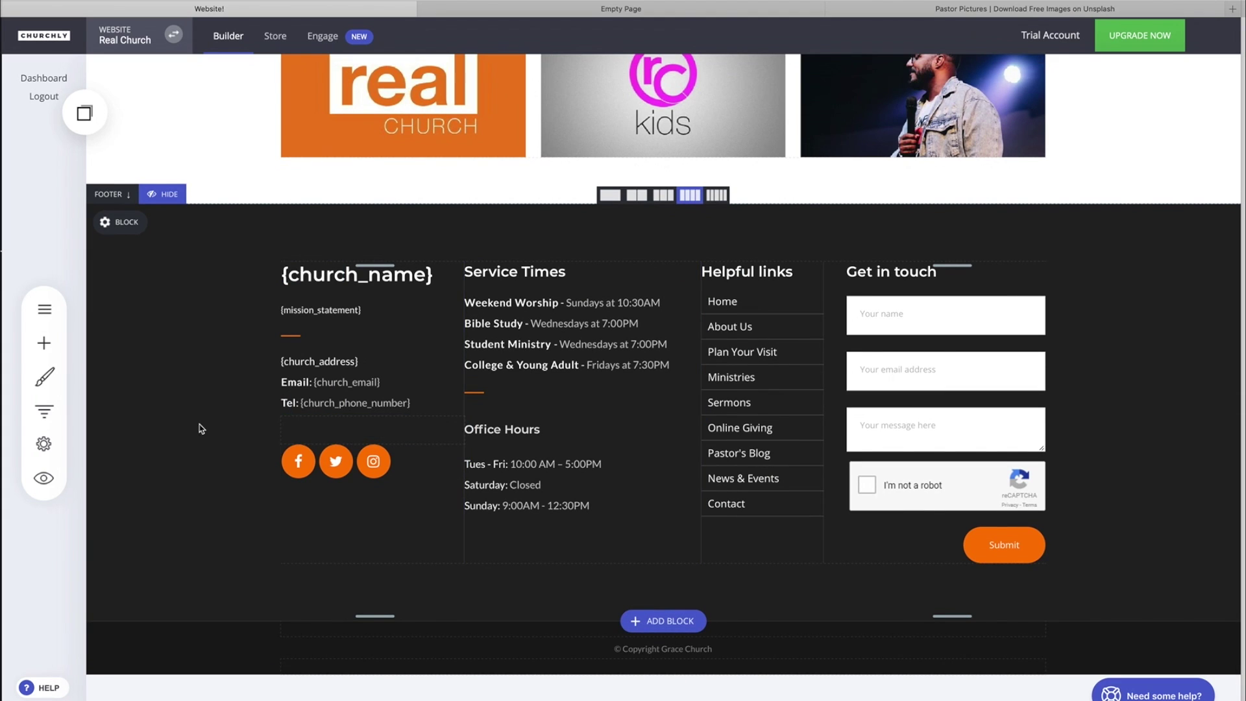
Step: Add a Social Media widget below the footer icons and remove its Facebook, Twitter and Google+ share networks
click(43, 342)
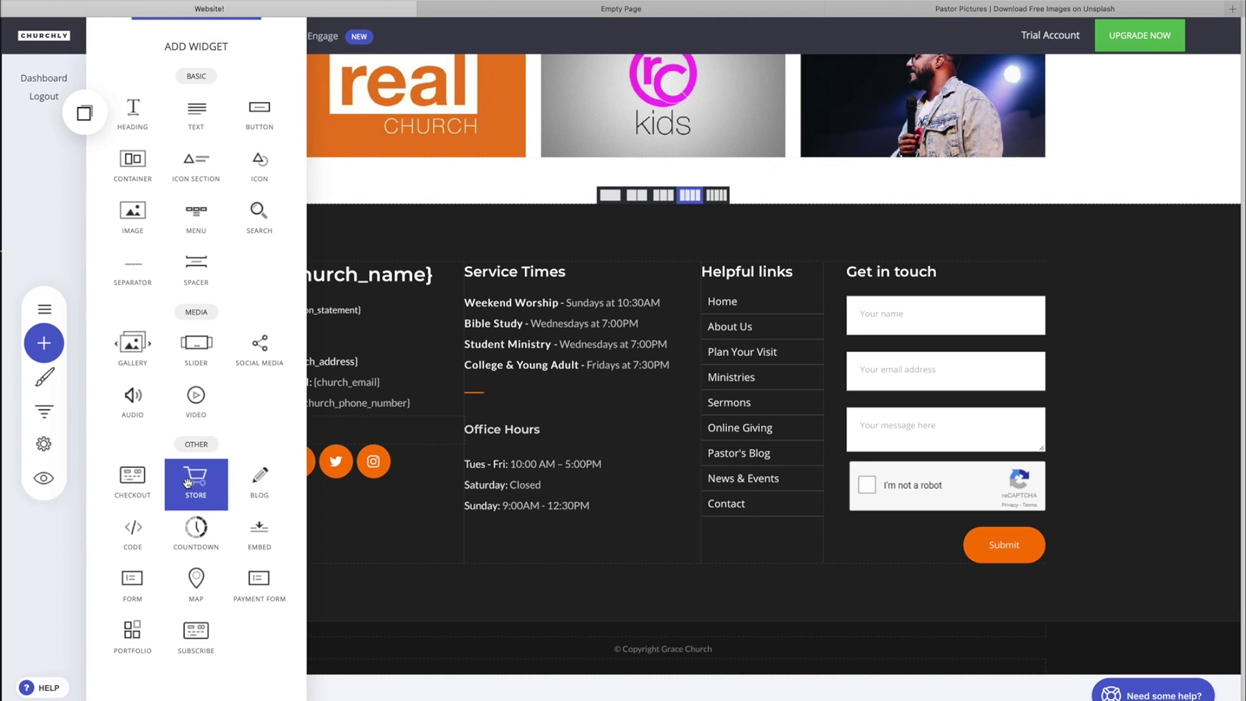
drag(260, 344, 352, 488)
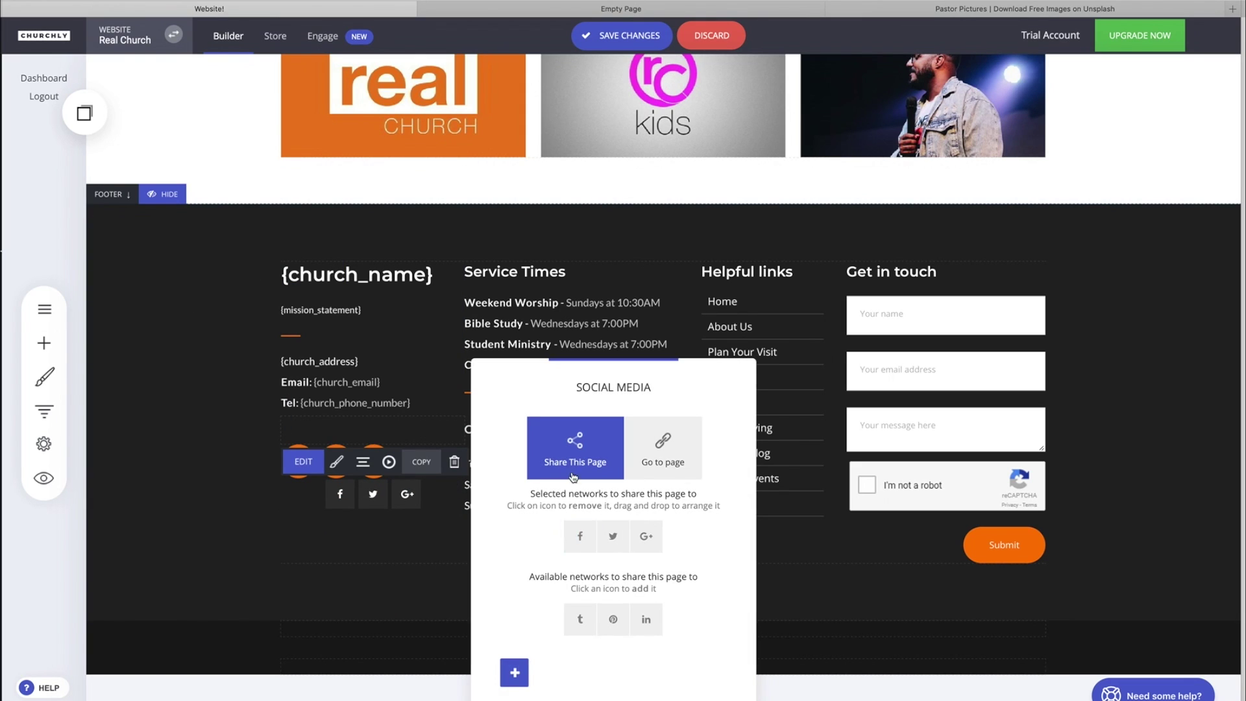
click(580, 537)
click(582, 543)
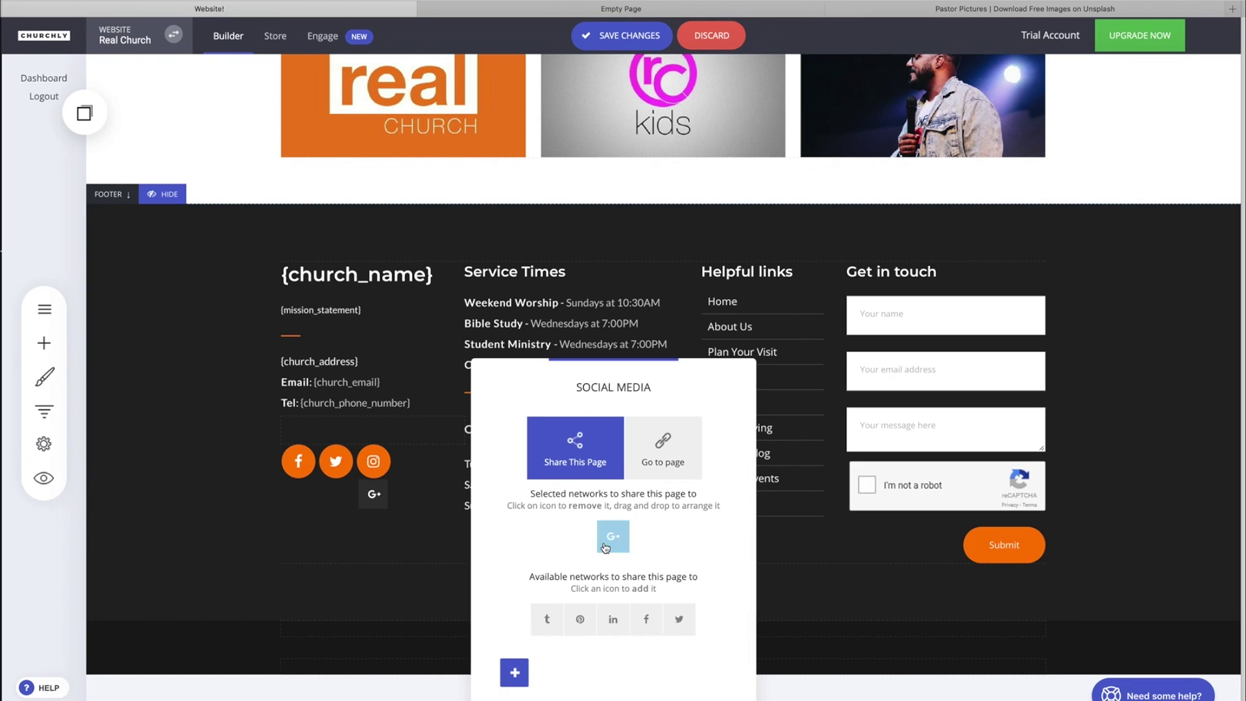
click(624, 543)
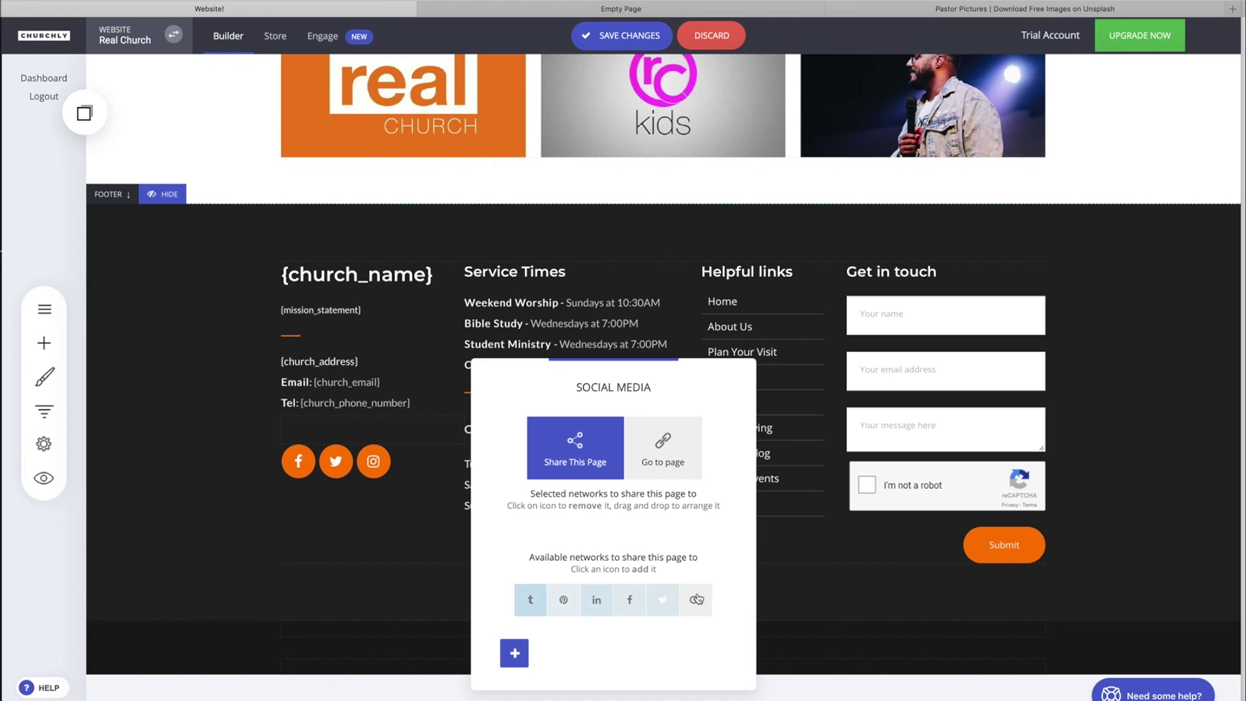
Step: Cancel adding a custom share network and move the settings panel higher up
click(515, 653)
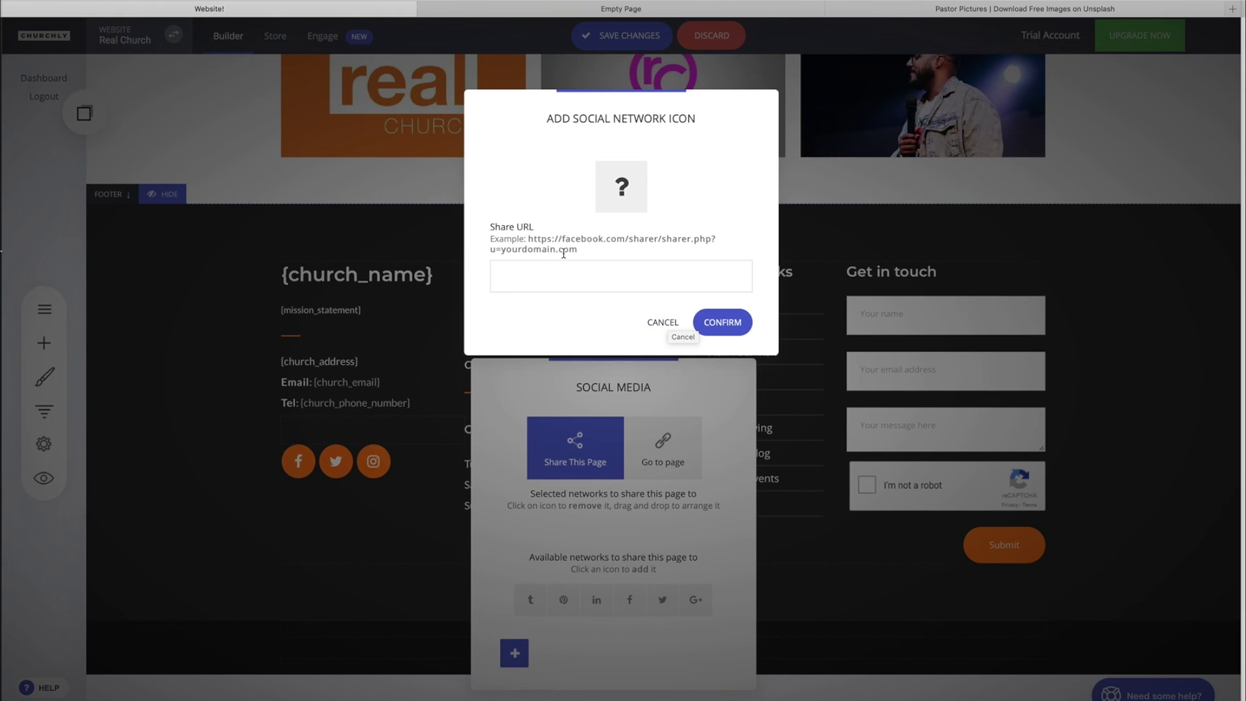
click(663, 323)
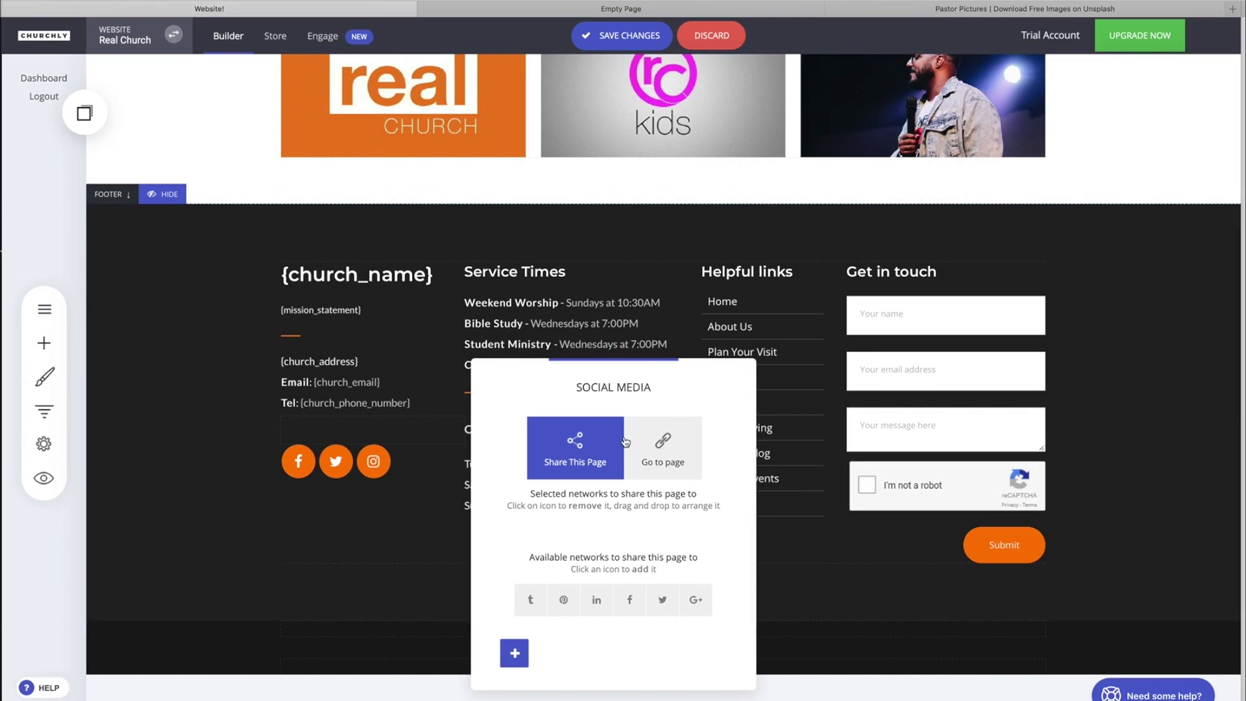
drag(609, 390, 620, 222)
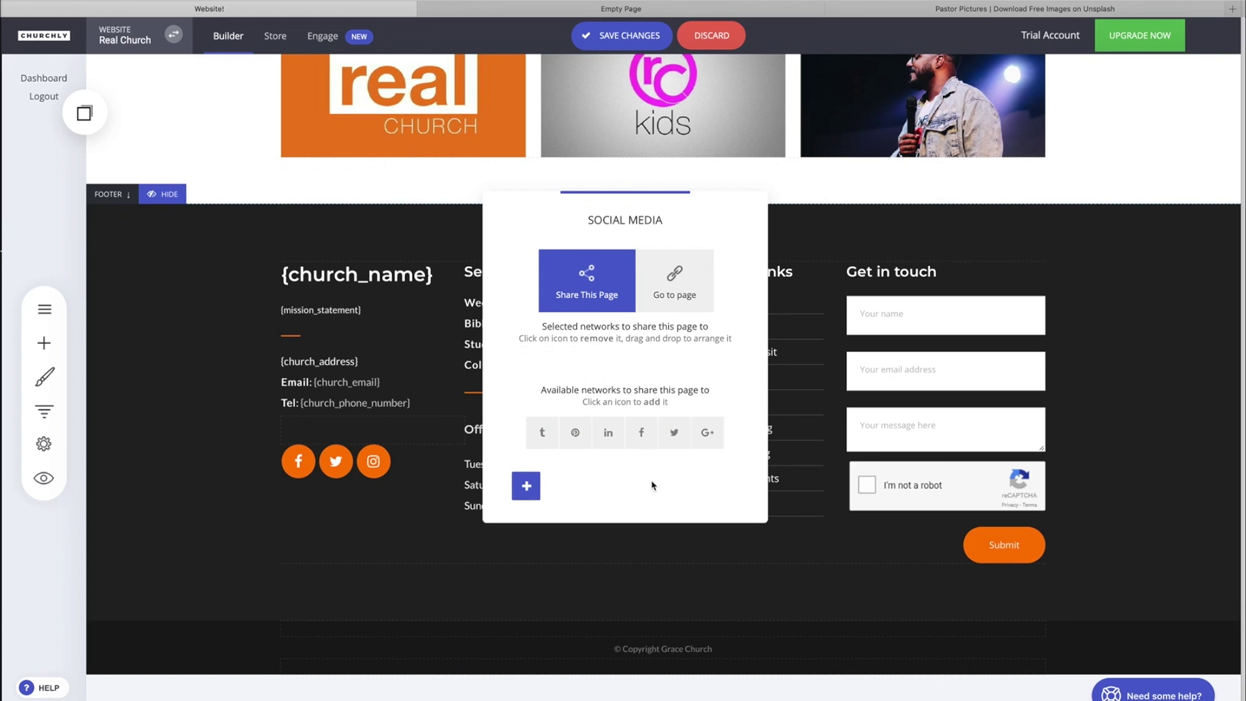
Step: Add Facebook as the share network and left-align the share button
click(642, 433)
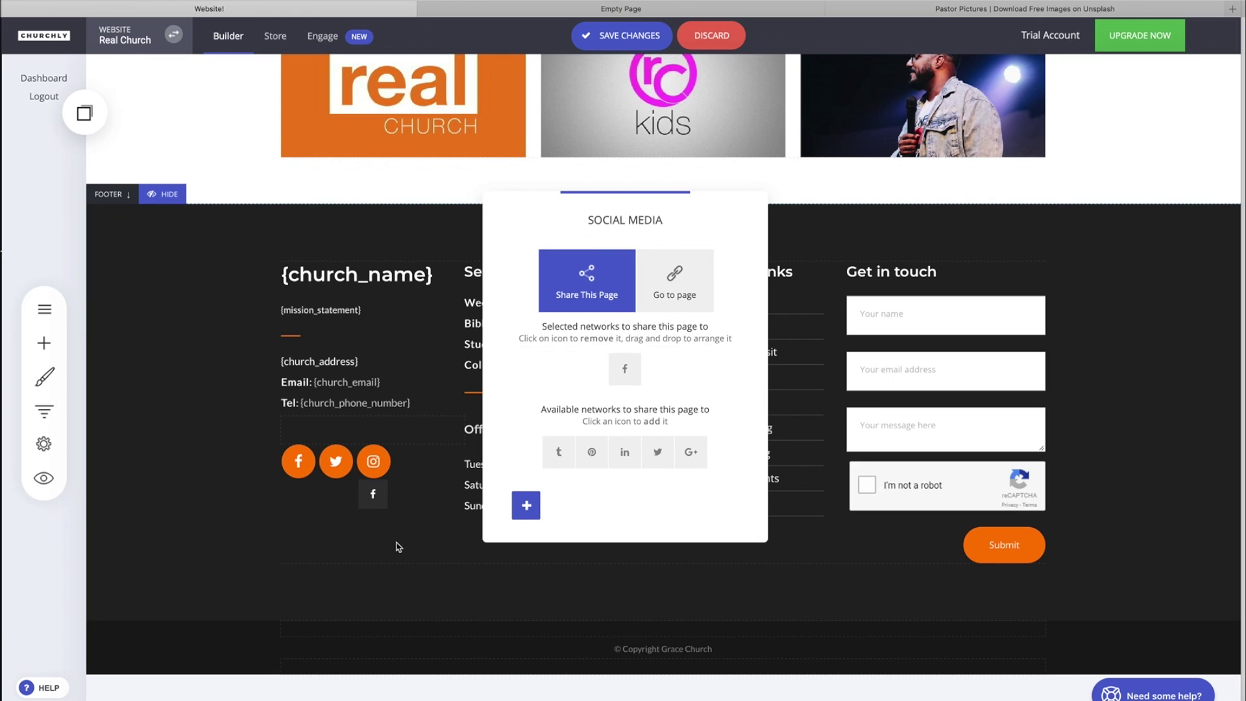
click(413, 515)
mouse_move(373, 489)
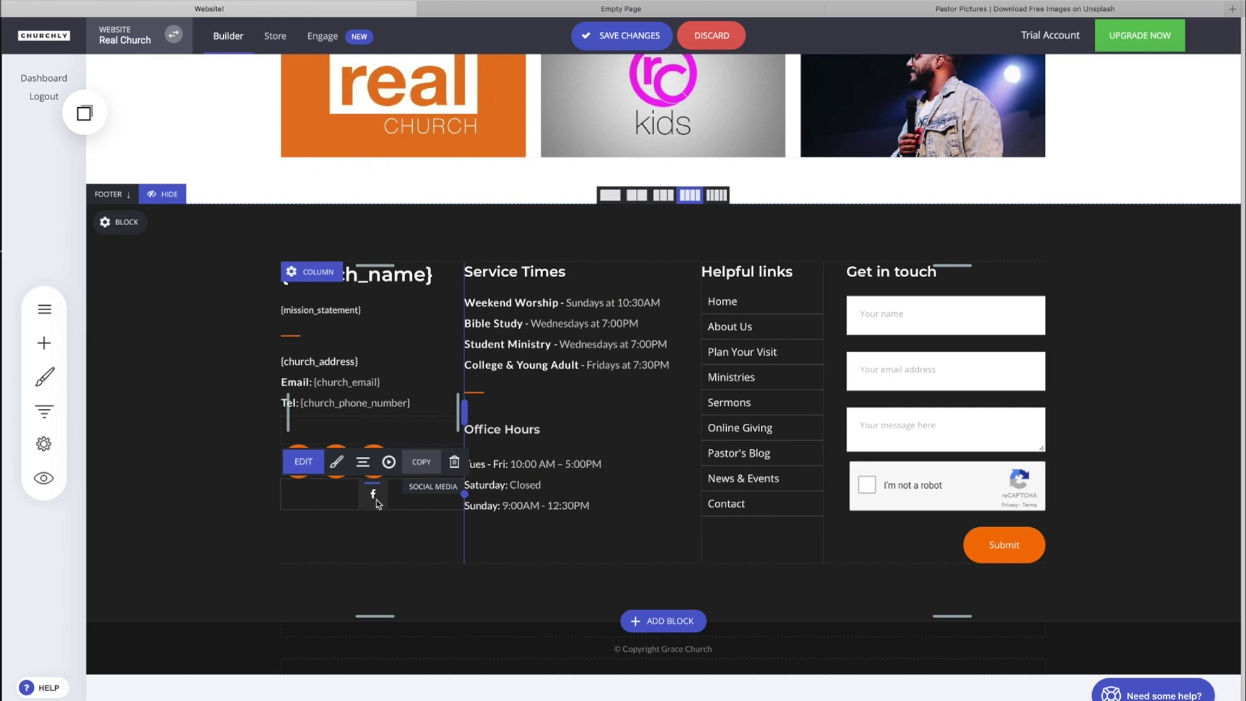
click(364, 464)
click(350, 370)
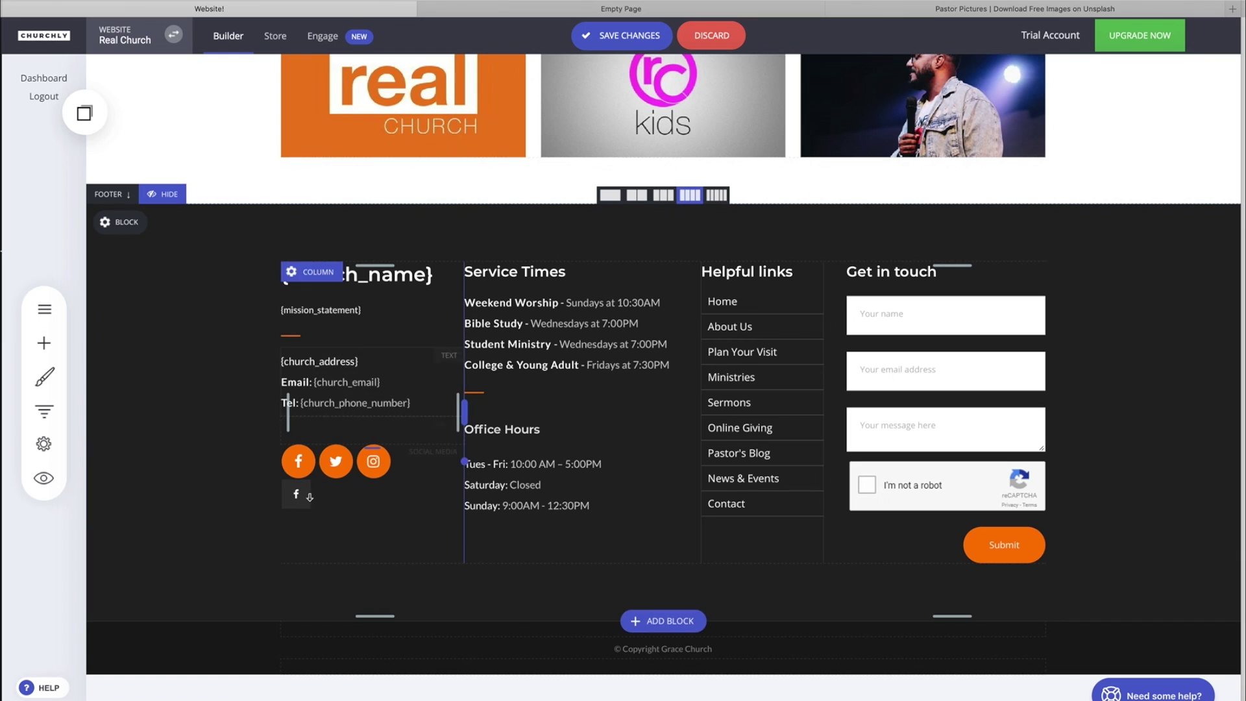
Step: Make the share button's background orange, then save the website and open its preview
click(336, 462)
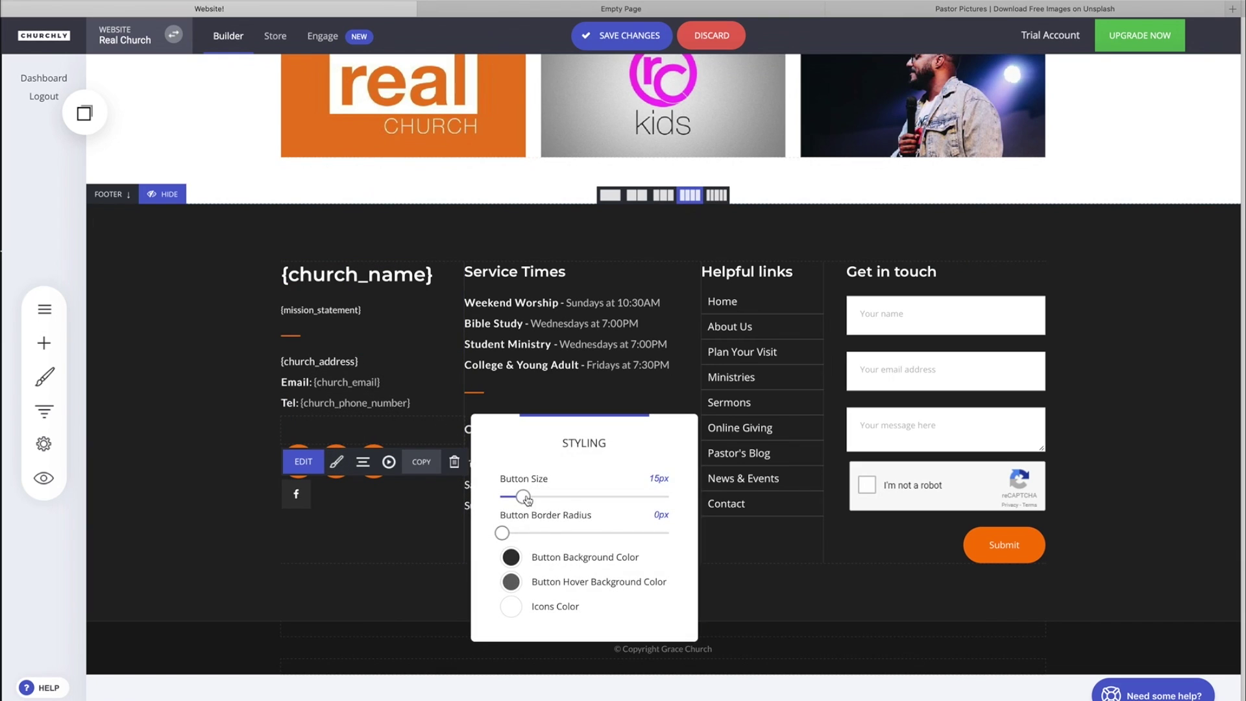
click(516, 564)
click(549, 623)
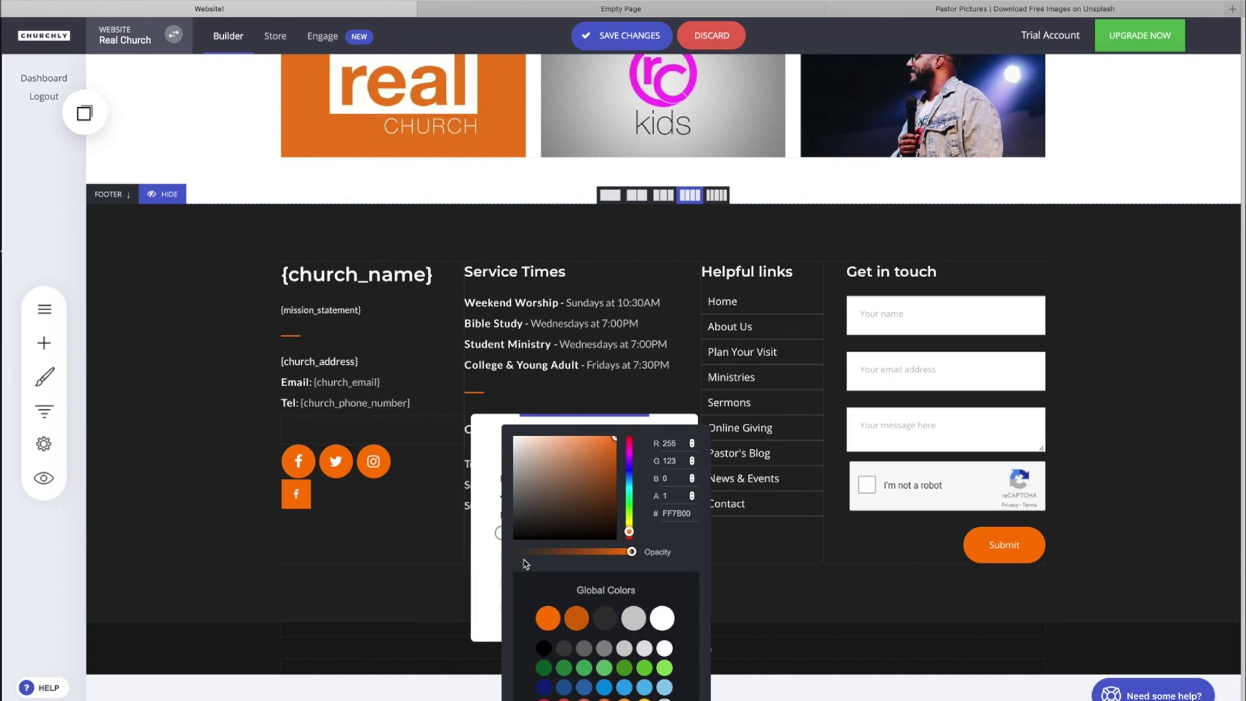
click(495, 523)
click(415, 549)
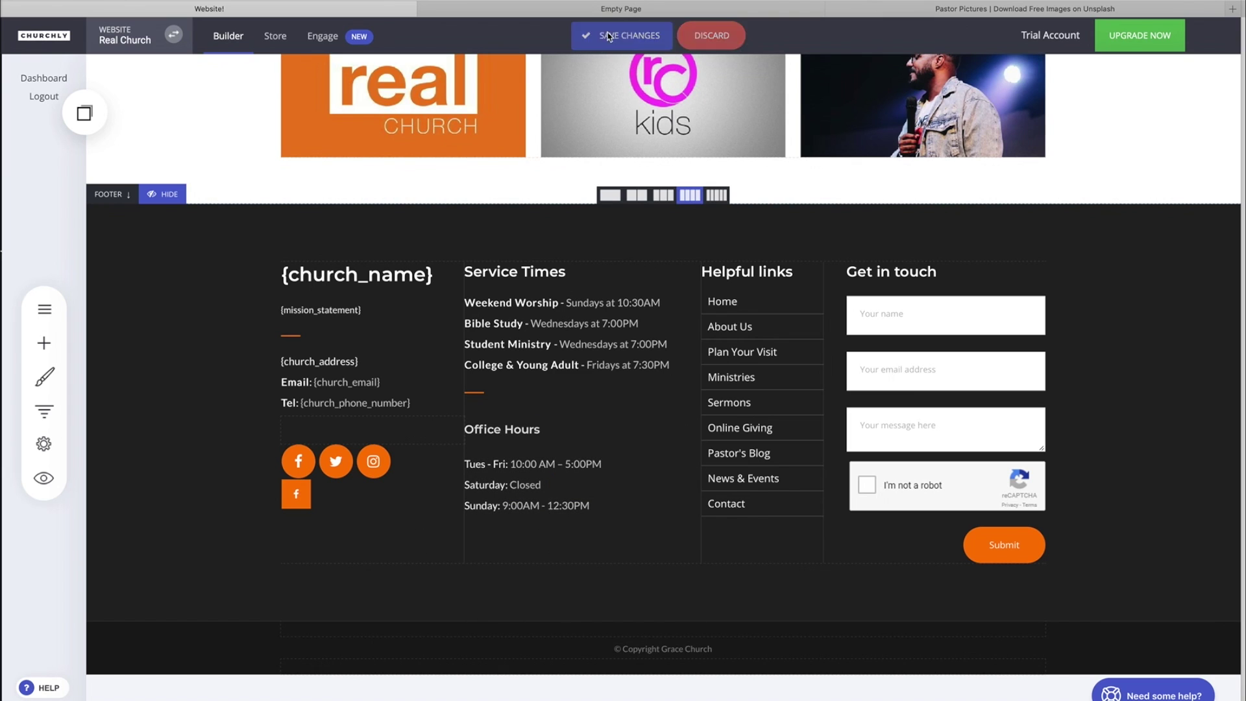
click(43, 479)
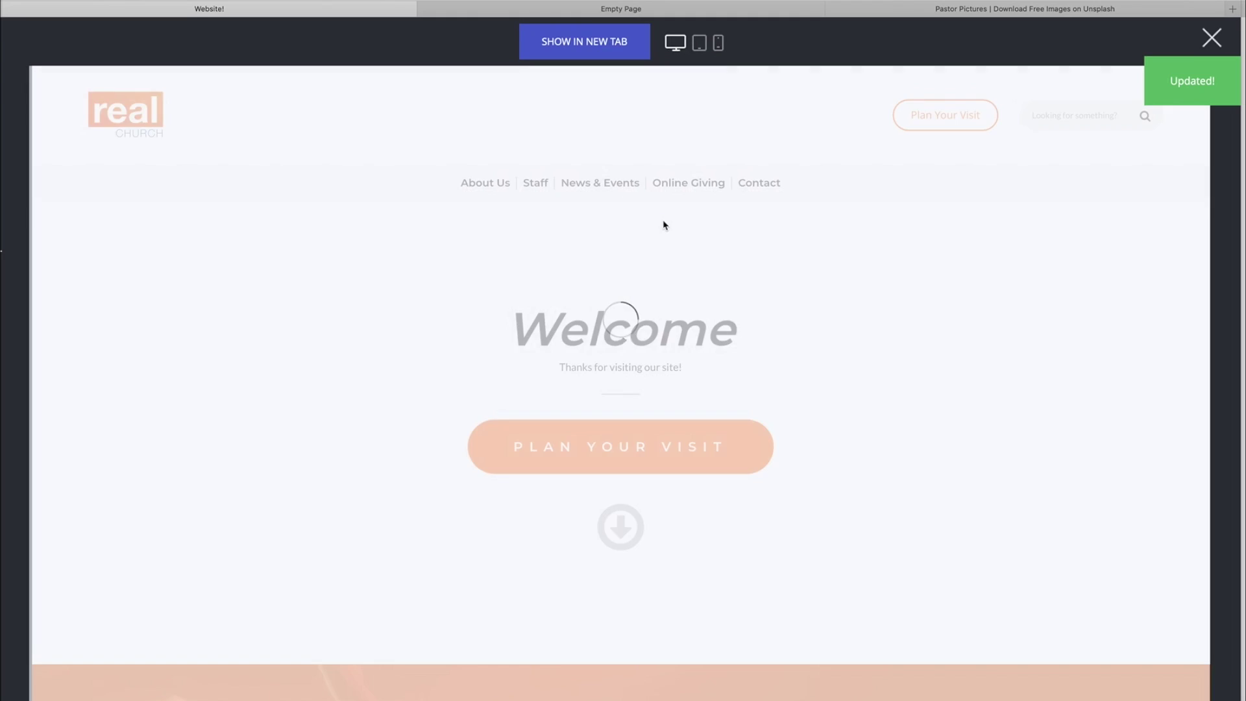
scroll(557, 281, down, 5)
scroll(556, 281, down, 10)
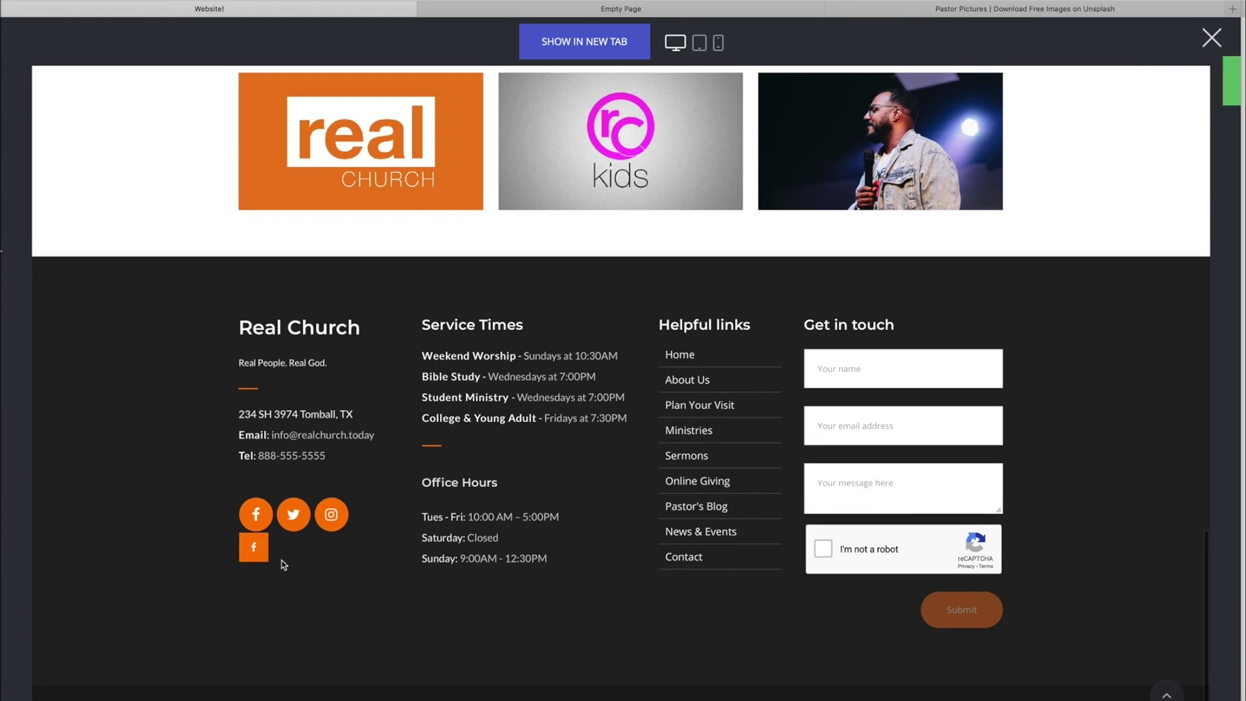
click(259, 552)
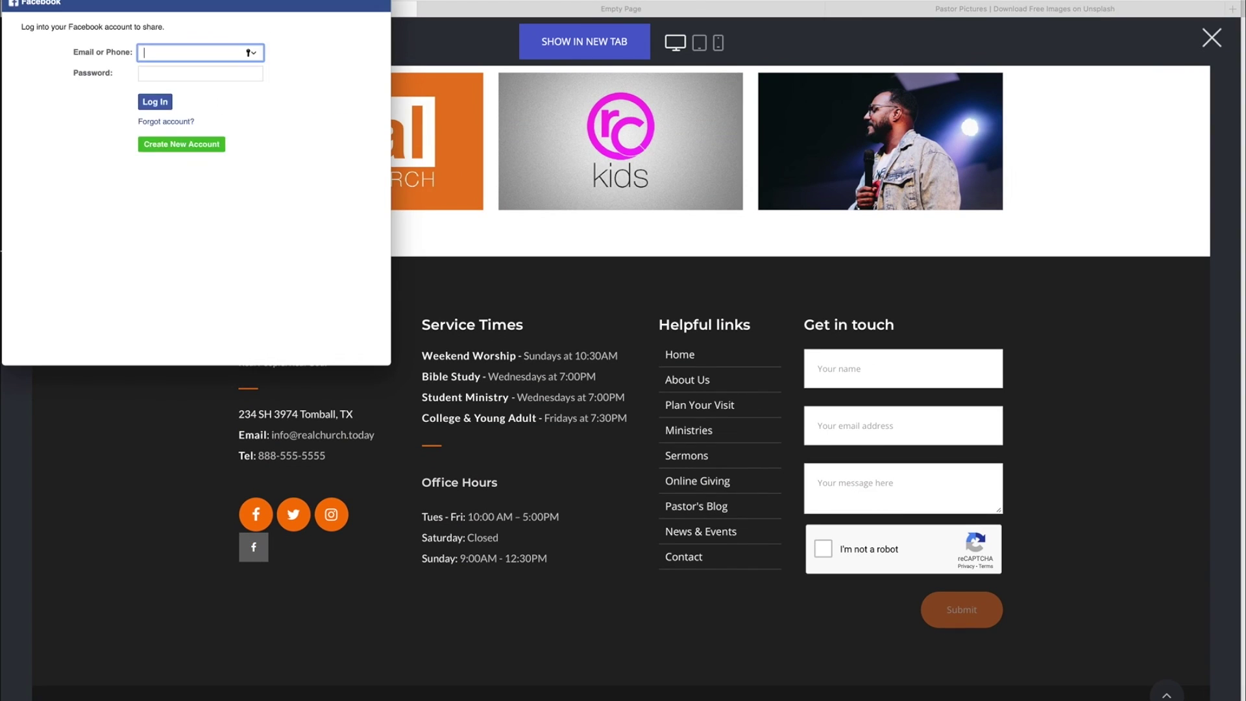
click(20, 2)
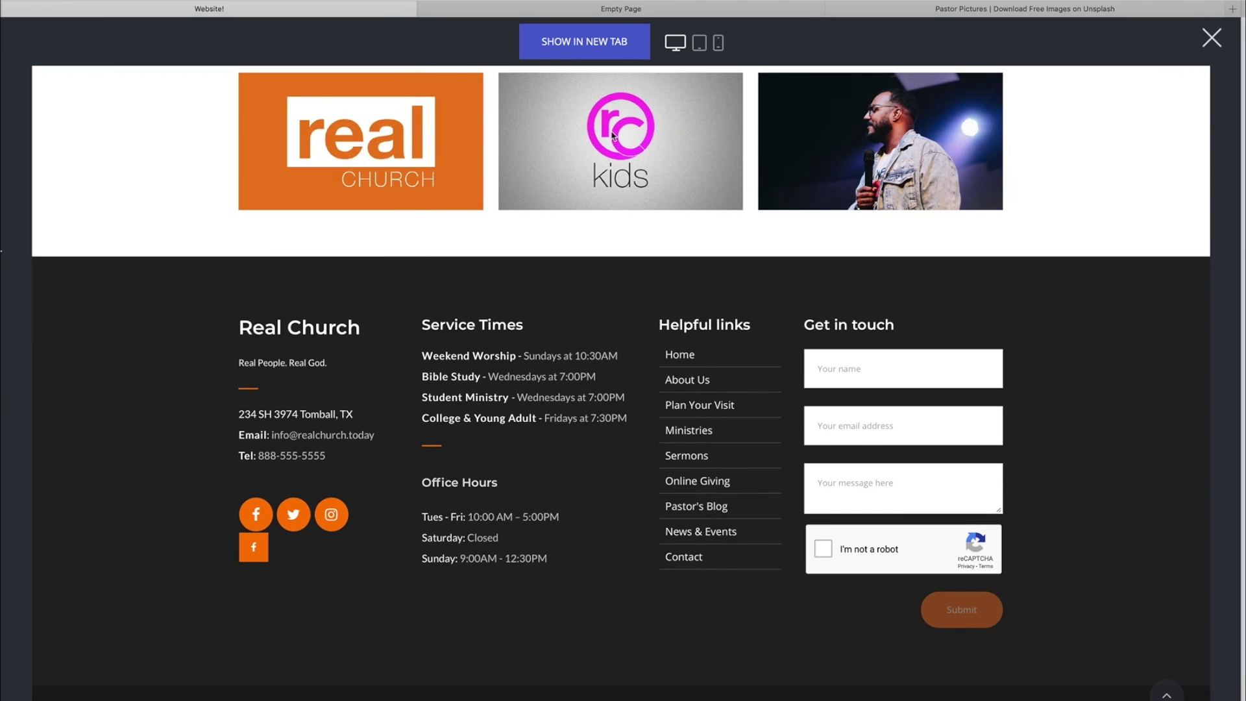
click(1213, 38)
mouse_move(337, 498)
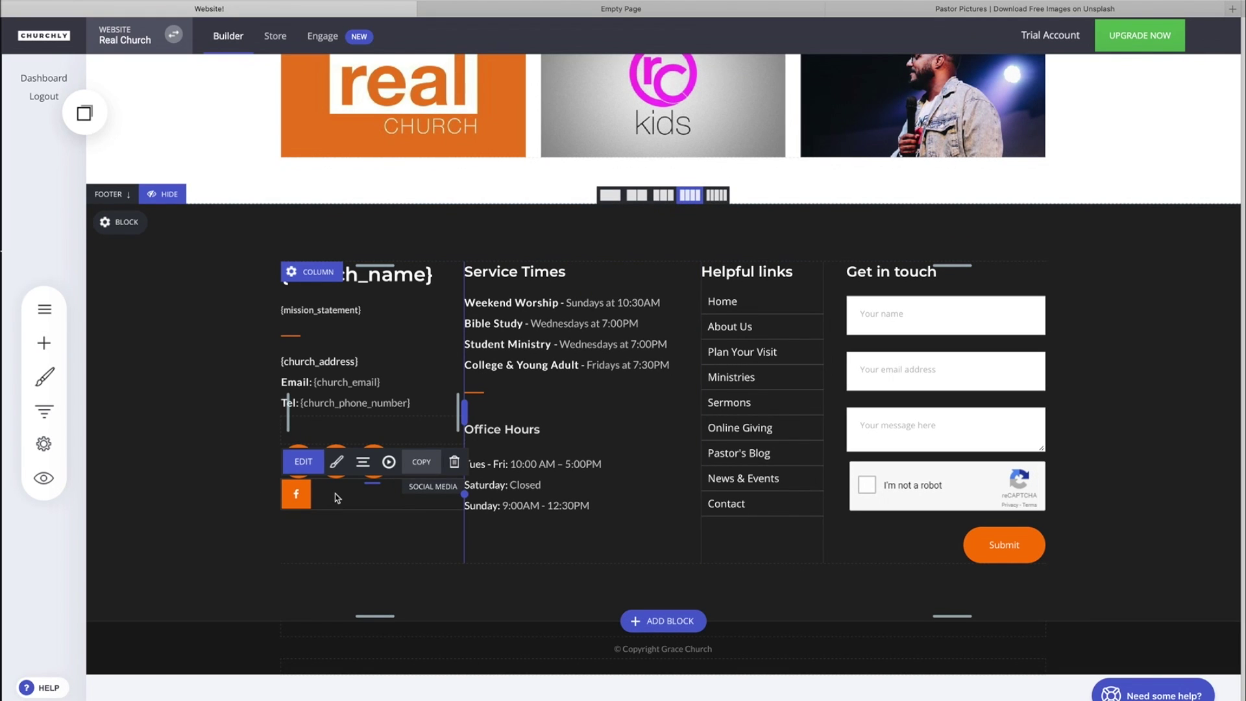
Step: Delete the Facebook share widget, confirming with YES, and scroll back over the gallery and footer
click(455, 461)
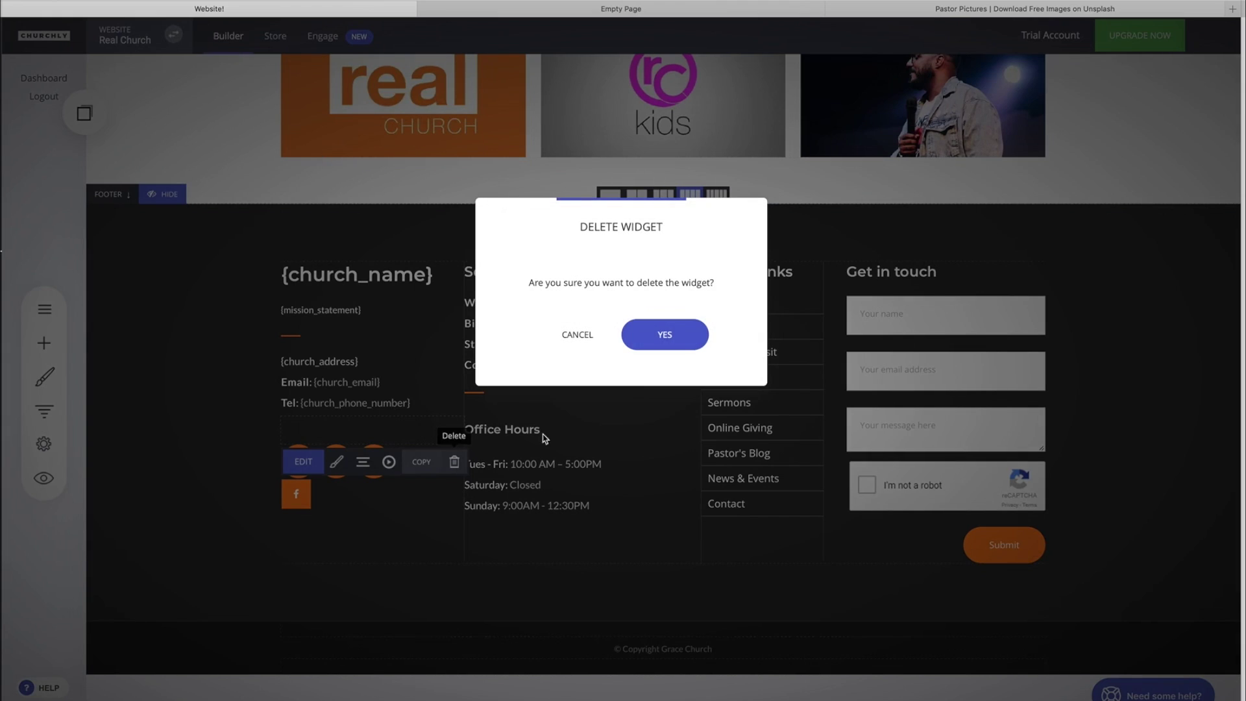
click(665, 334)
scroll(519, 529, up, 5)
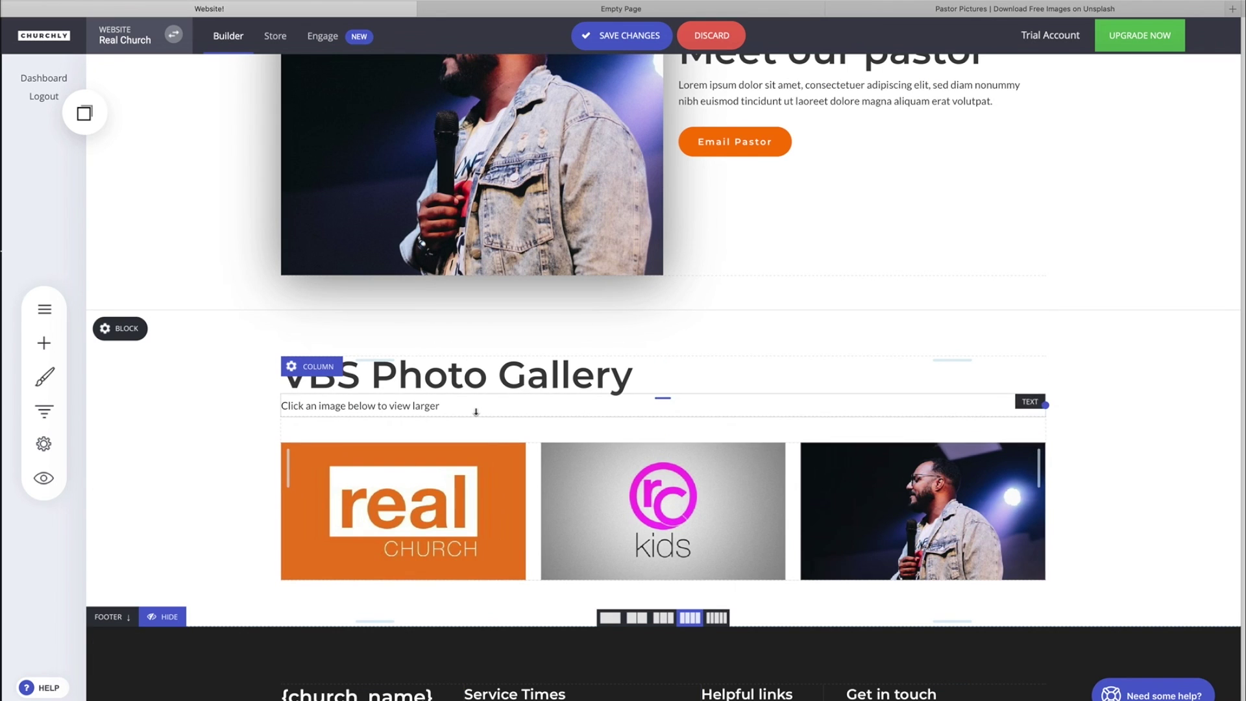
scroll(603, 396, down, 4)
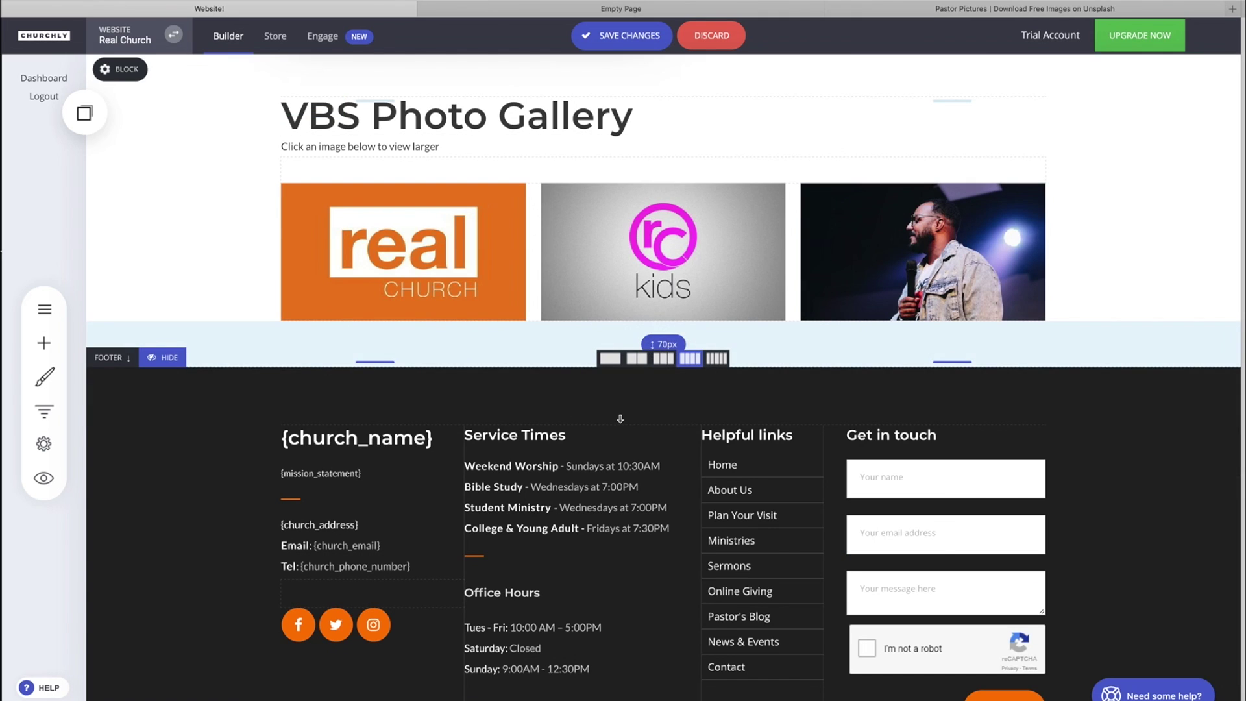
click(685, 368)
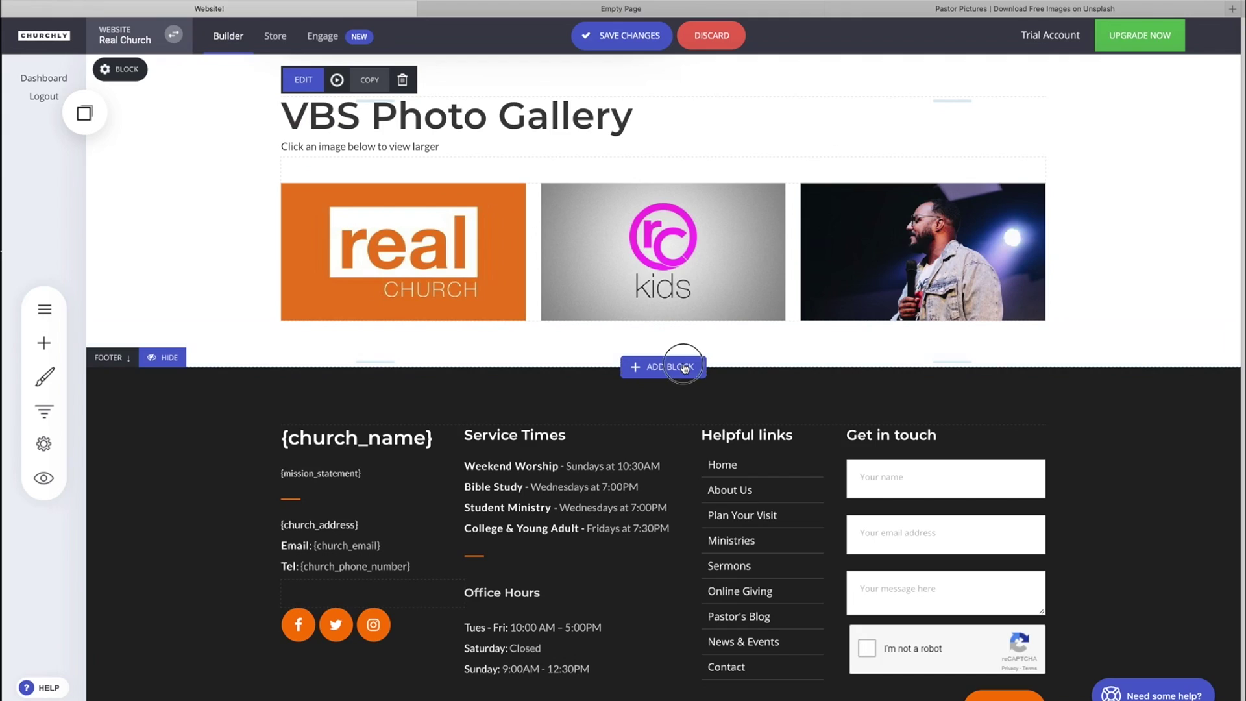
click(148, 447)
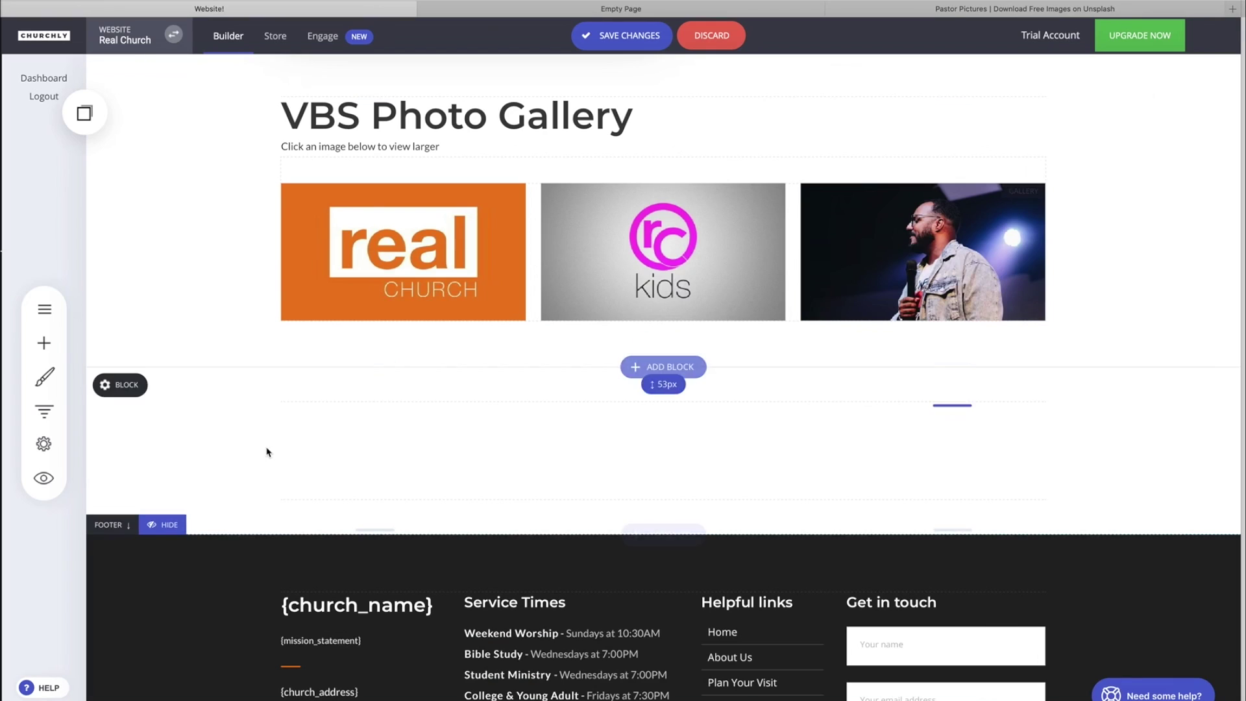
click(44, 342)
drag(260, 344, 397, 398)
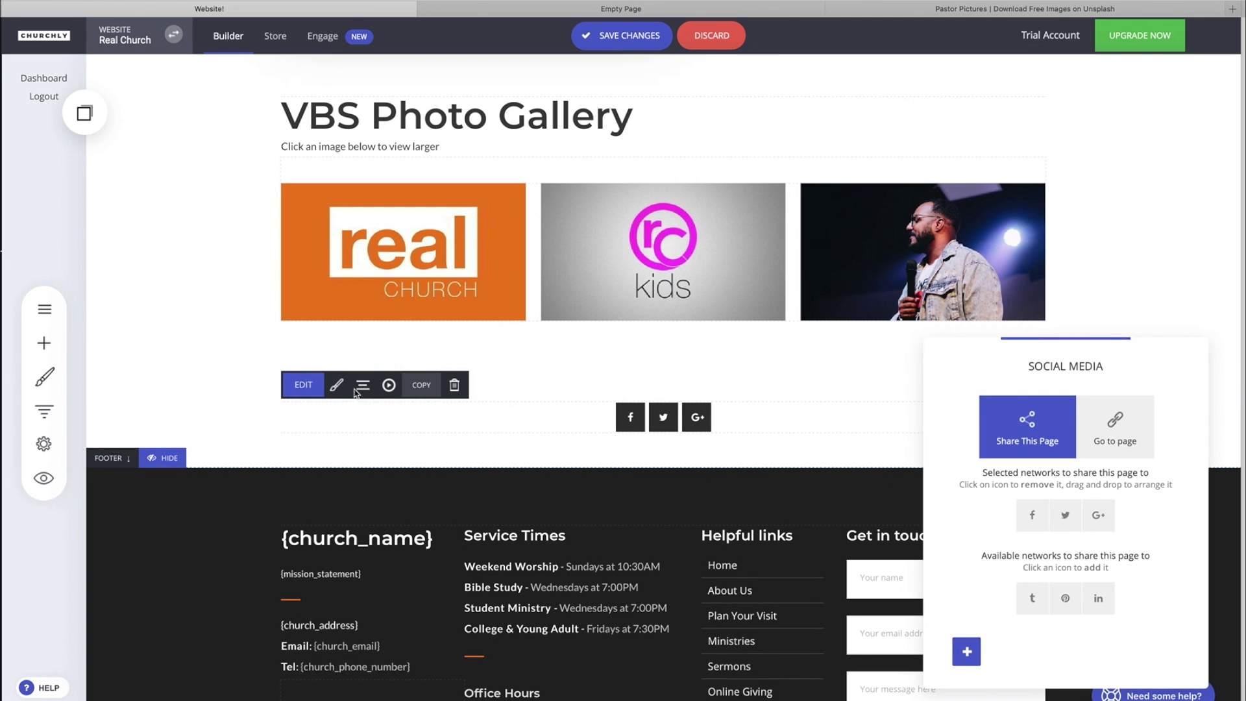
click(376, 416)
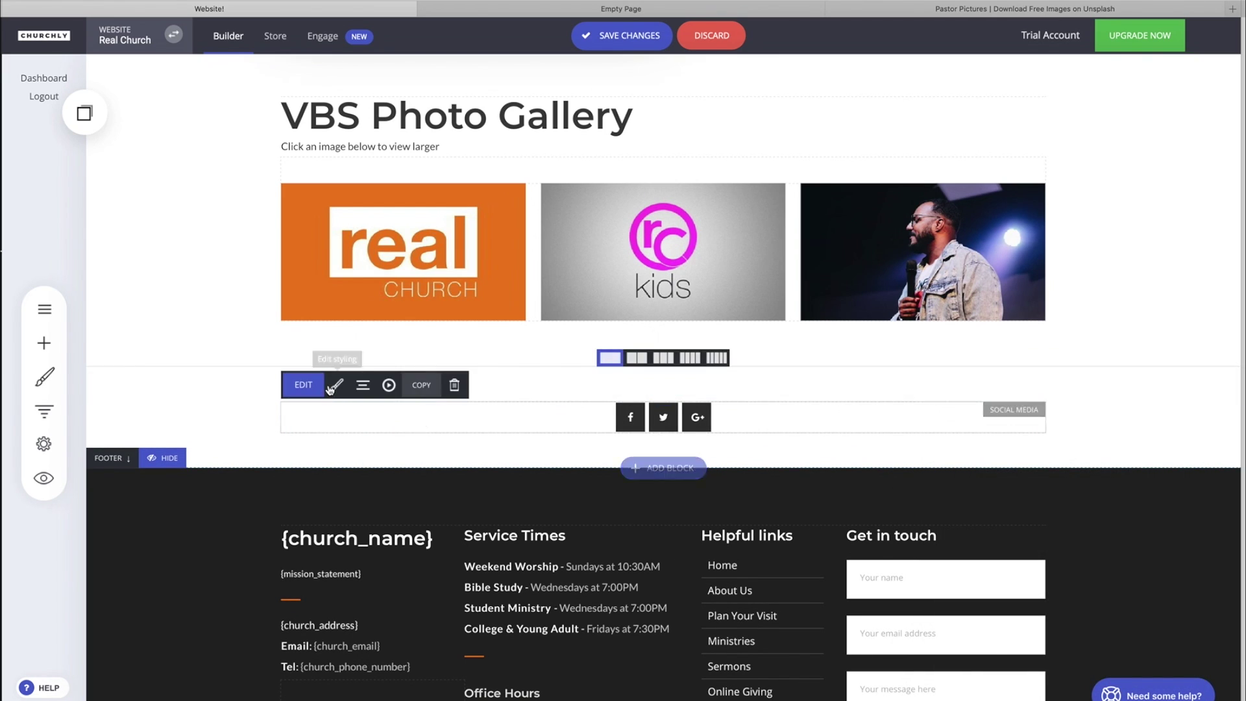
click(337, 385)
drag(100, 421, 133, 421)
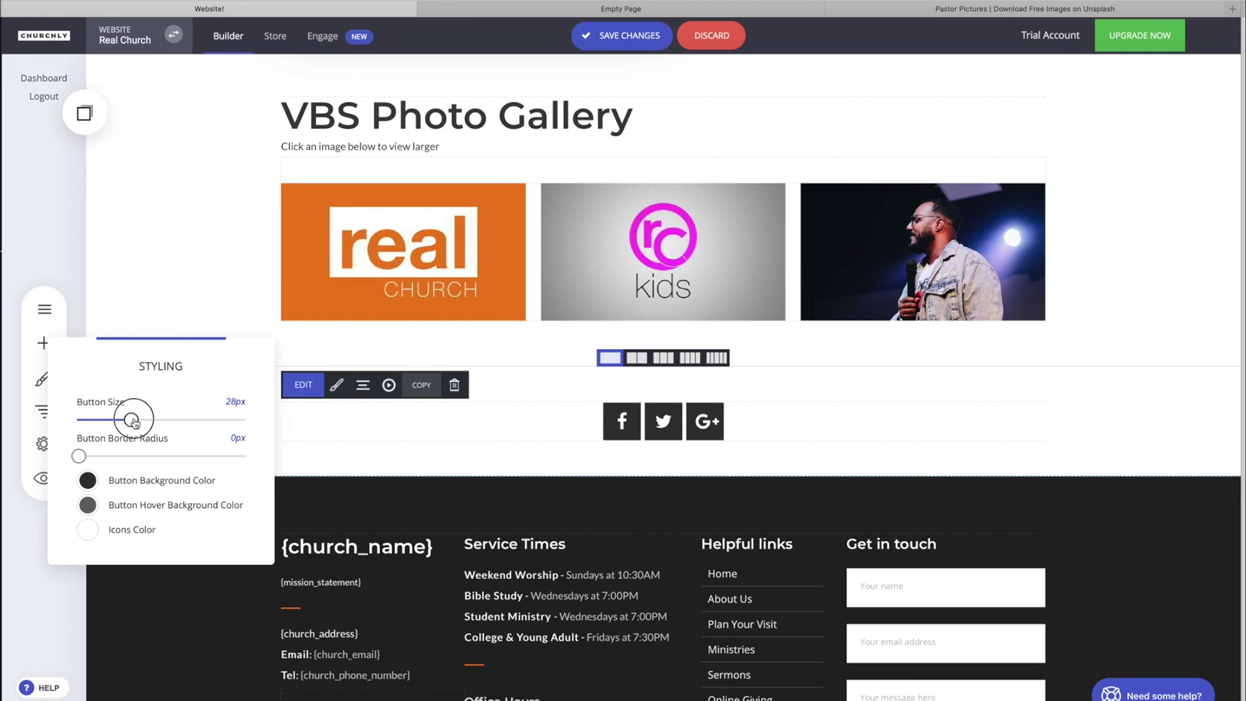
drag(79, 460, 445, 465)
click(445, 465)
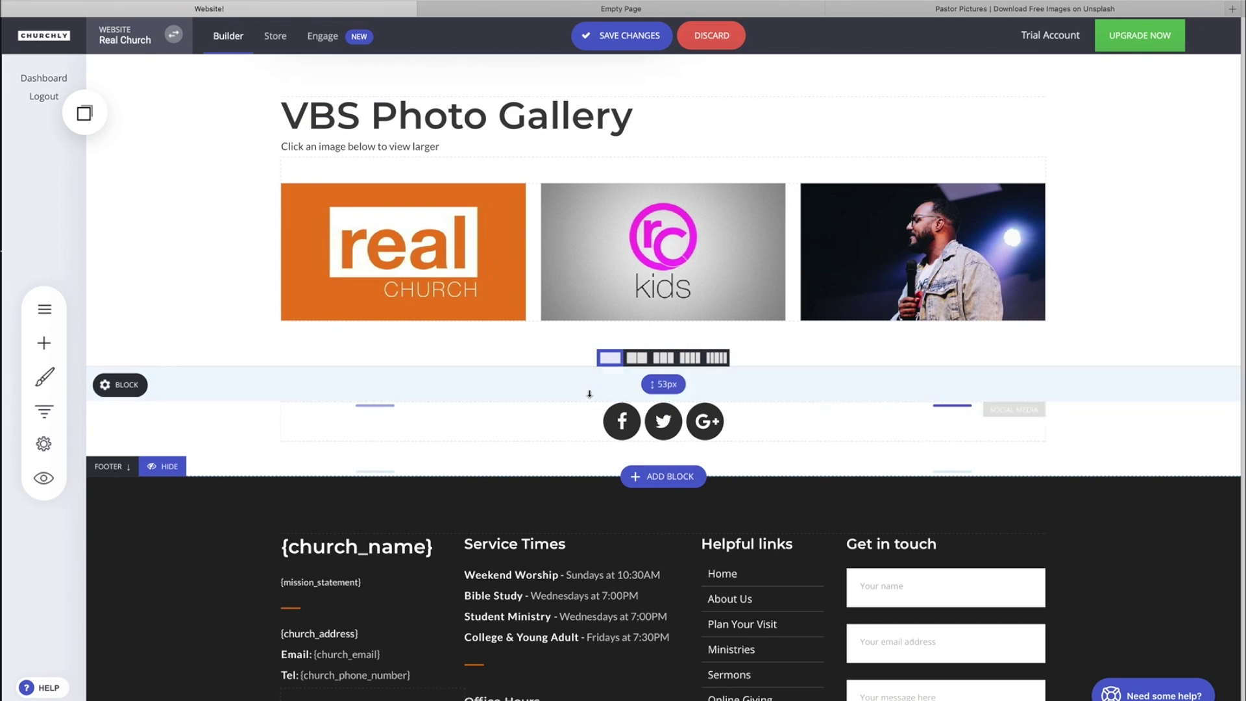
scroll(590, 394, up, 3)
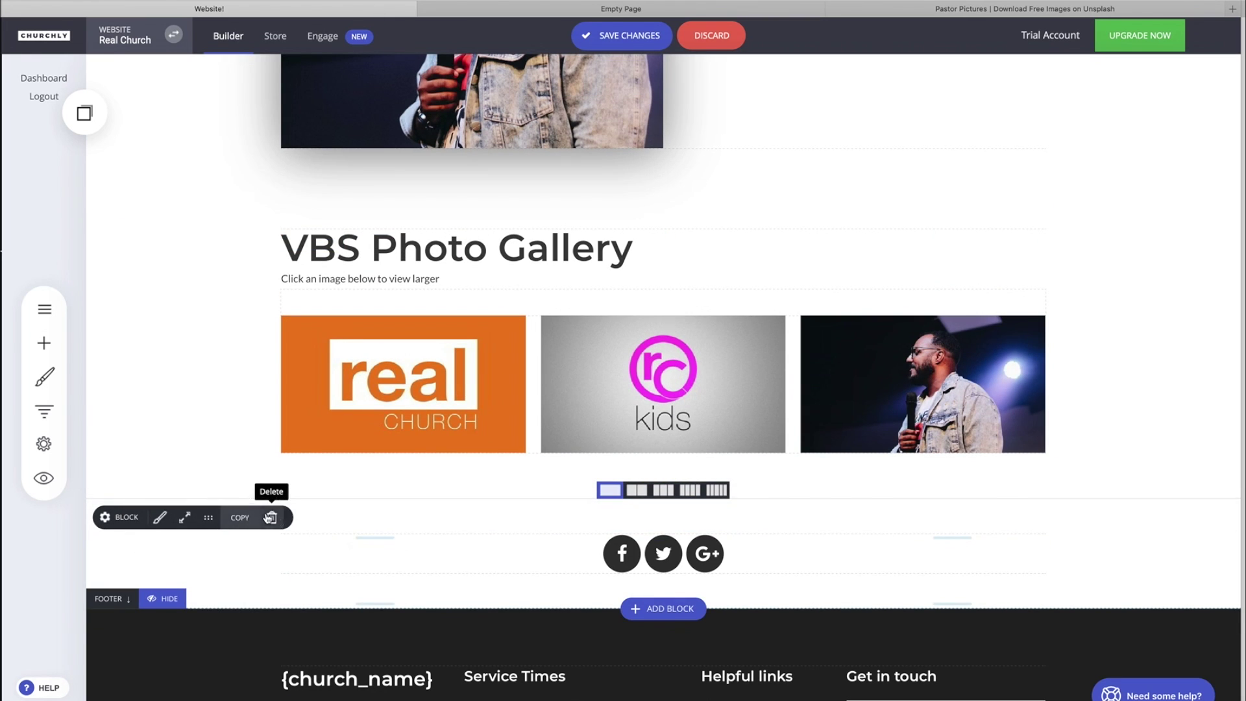
click(272, 517)
click(668, 334)
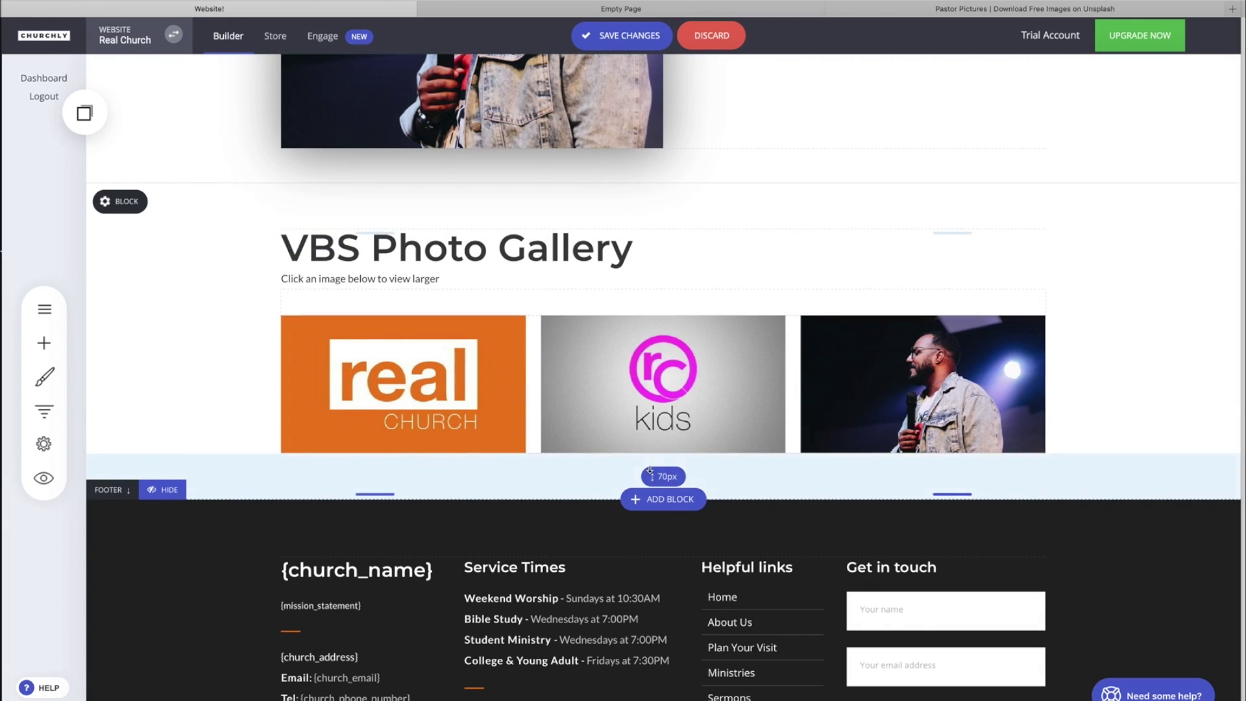
scroll(652, 471, up, 4)
scroll(650, 469, up, 10)
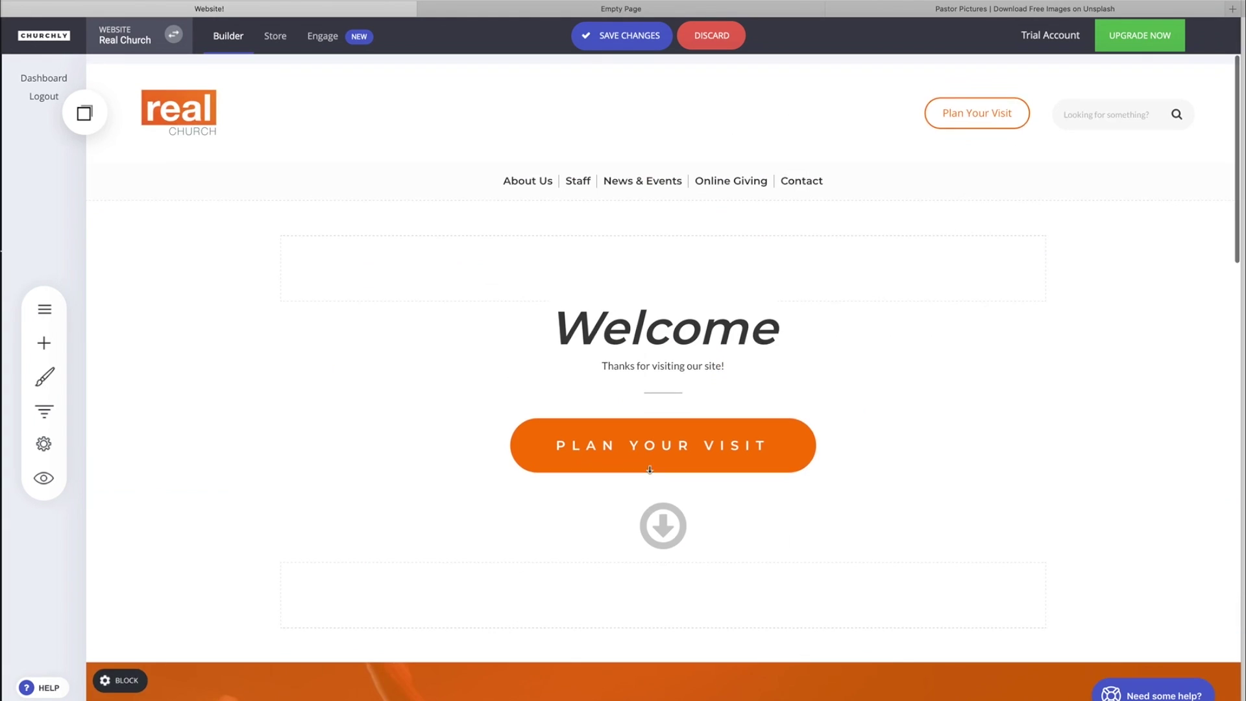
click(37, 343)
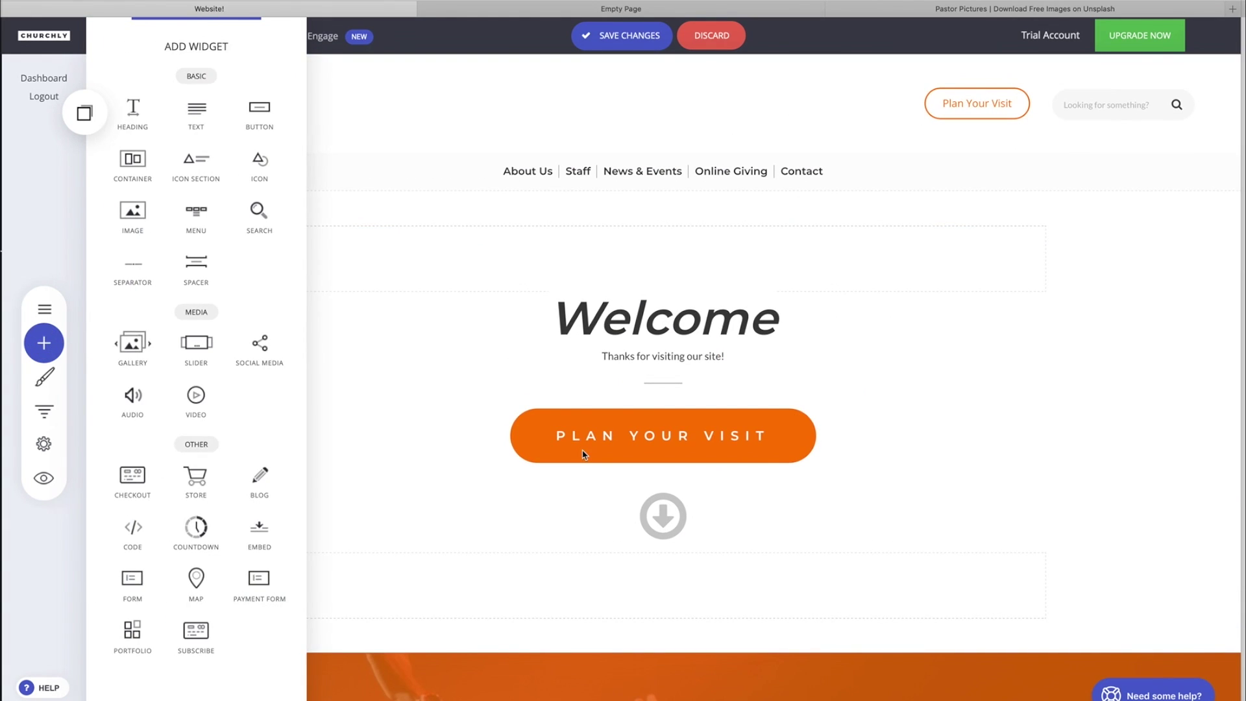
click(889, 575)
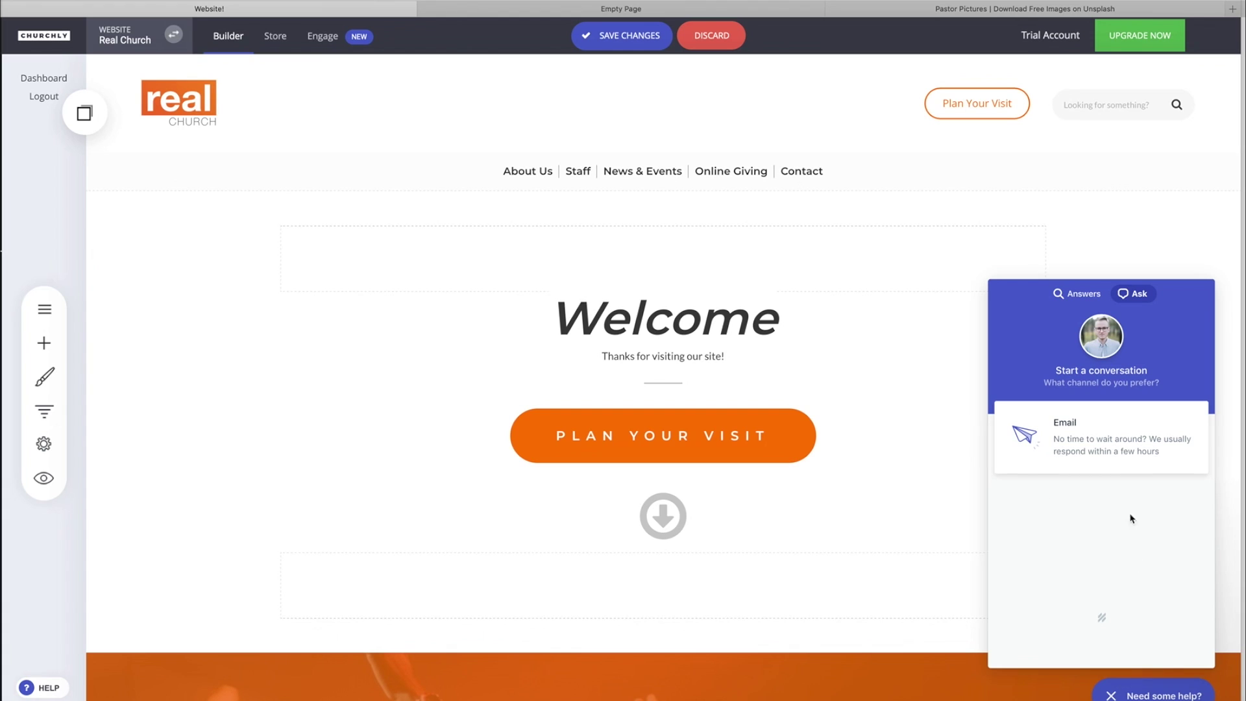
click(1078, 296)
click(1126, 297)
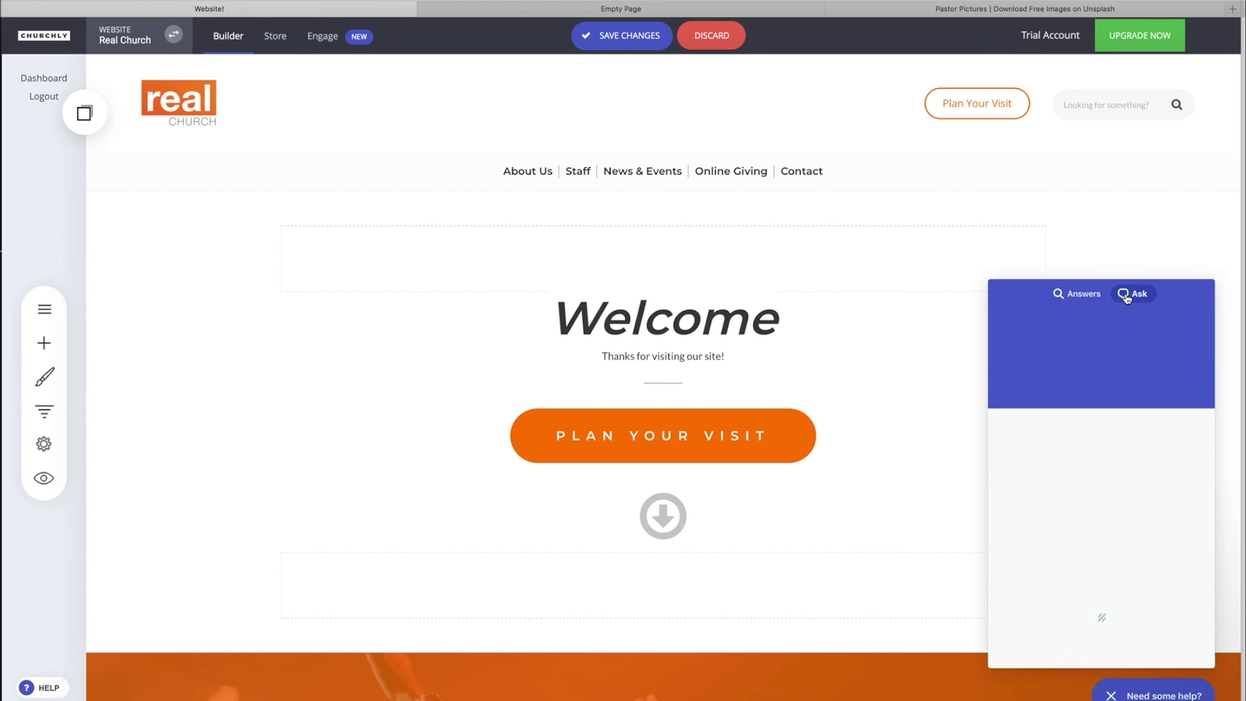
click(1179, 692)
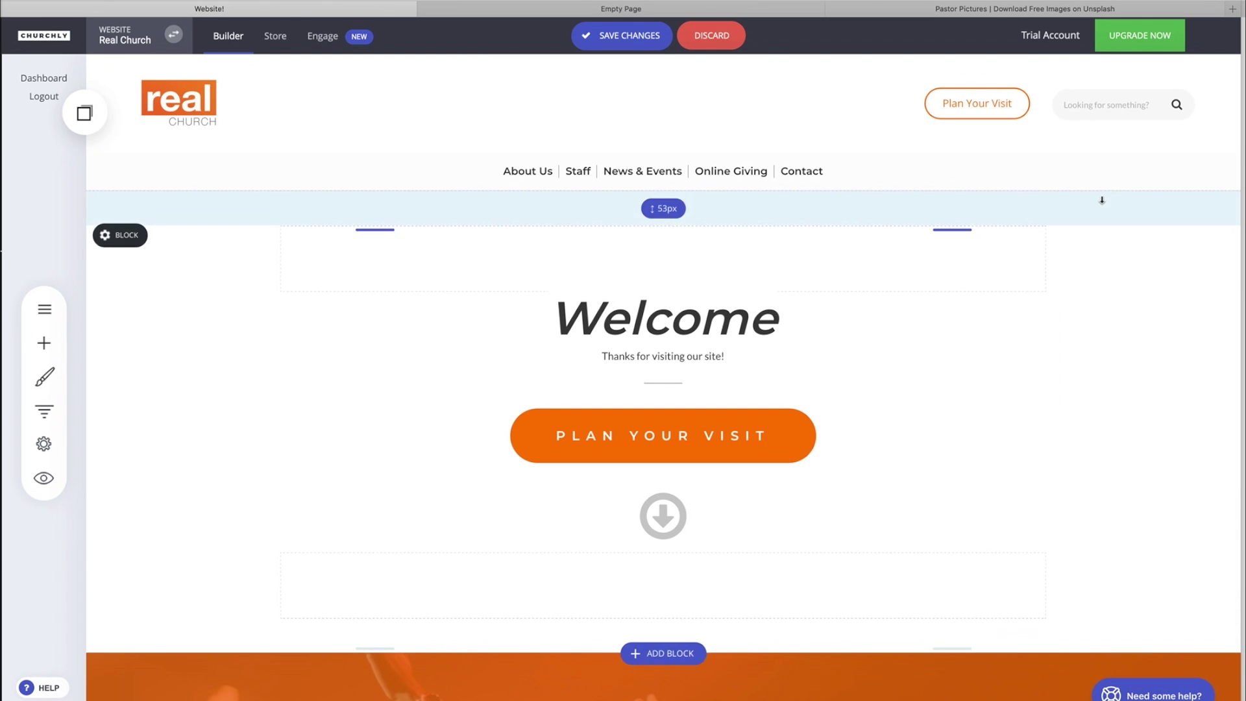